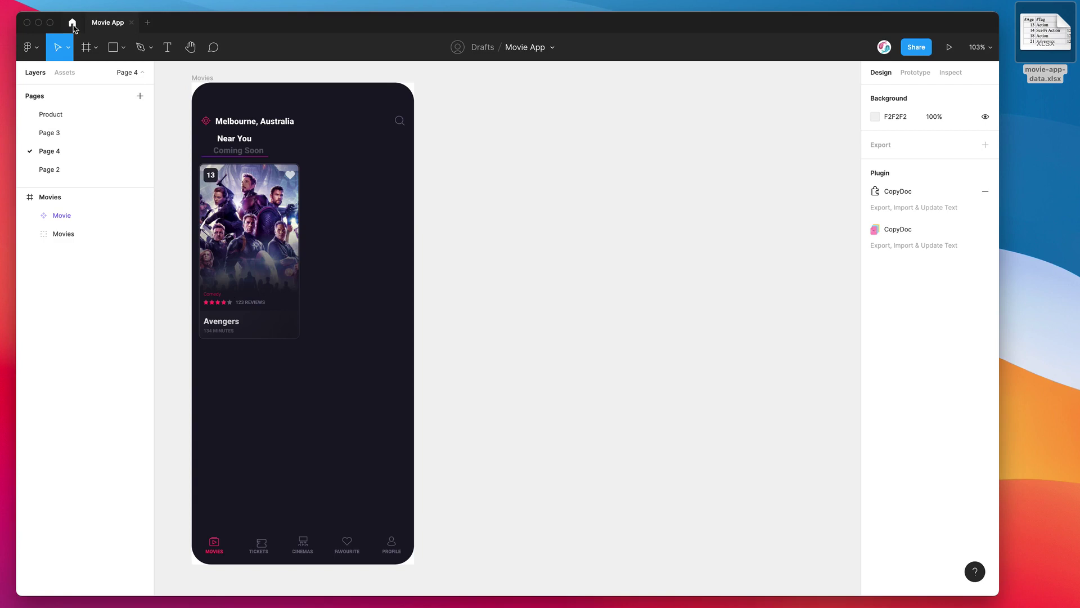
Step: Leave the CopyDoc community results, return to the Movie App file, and position movie-app-data over it
{"action": "left_click", "coordinate": [73, 24]}
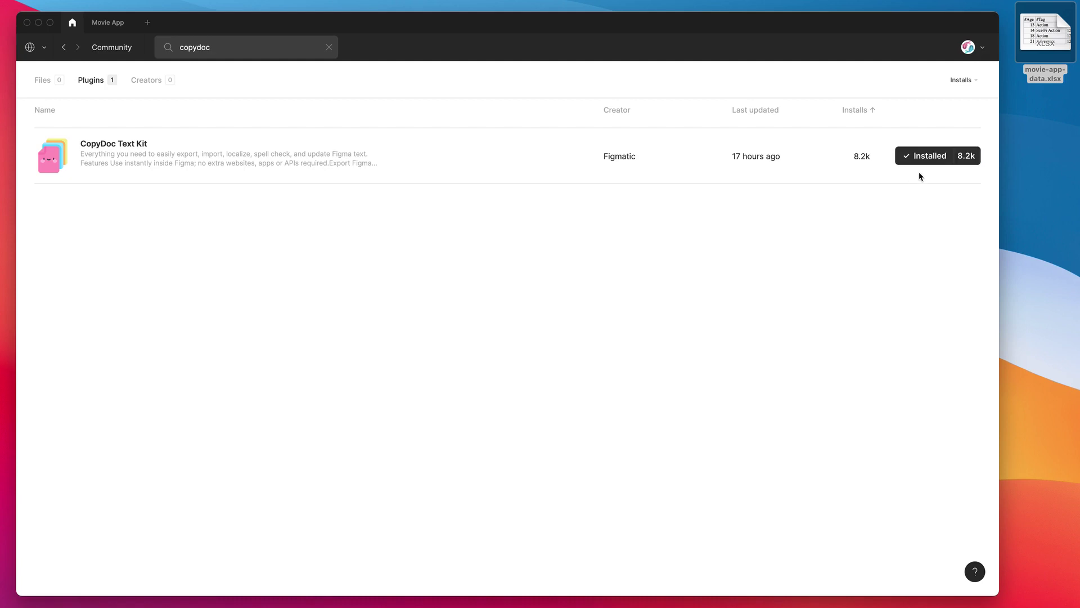
{"action": "left_click", "coordinate": [105, 26]}
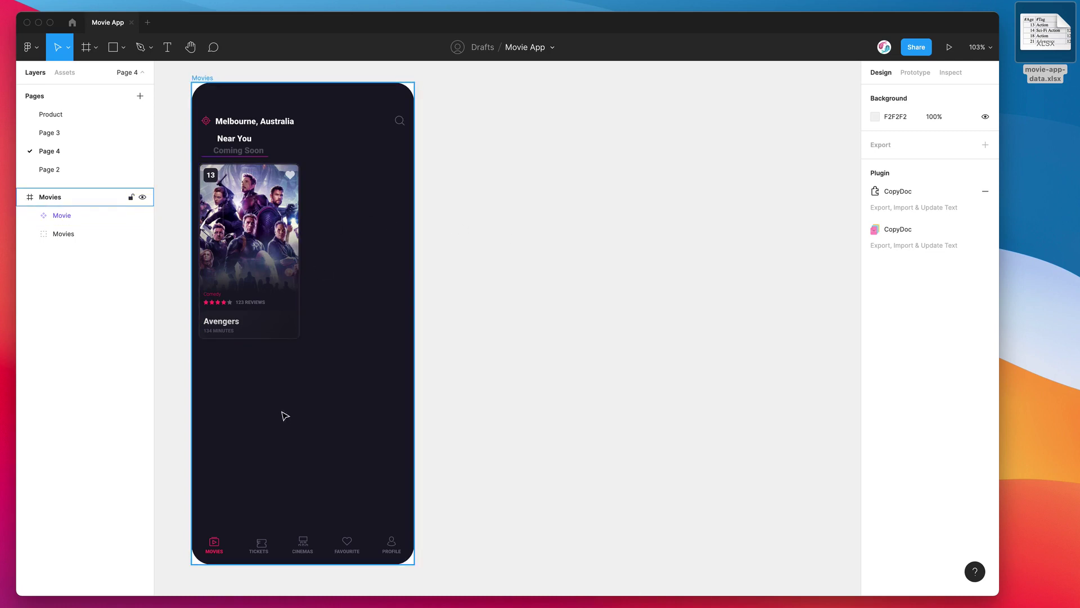
{"action": "scroll", "coordinate": [253, 231], "scroll_direction": "up", "scroll_amount": 1}
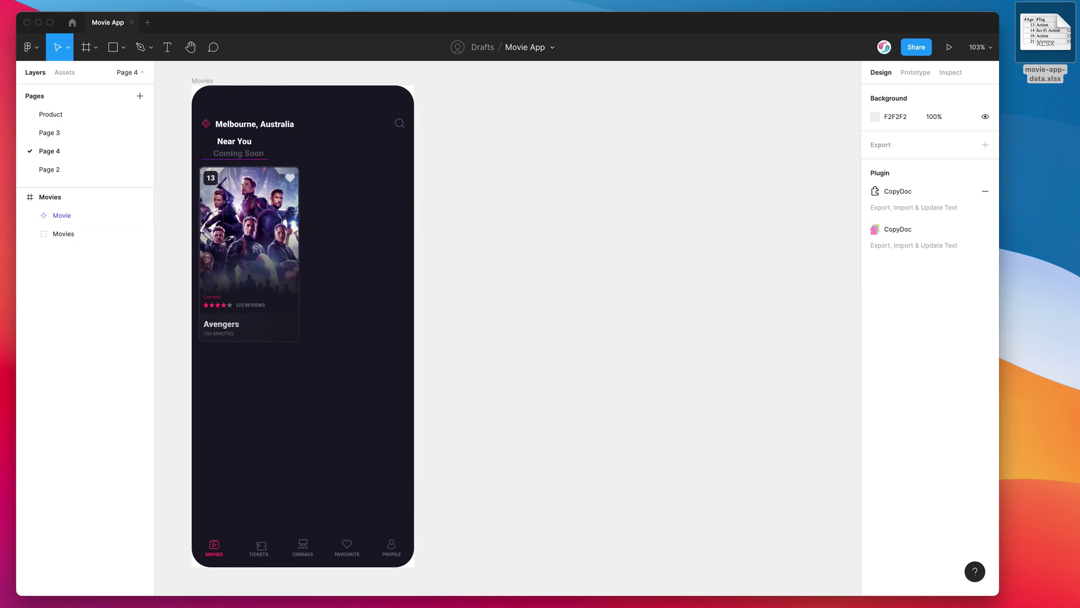
{"action": "left_click_drag", "start_coordinate": [684, 298], "coordinate": [678, 180]}
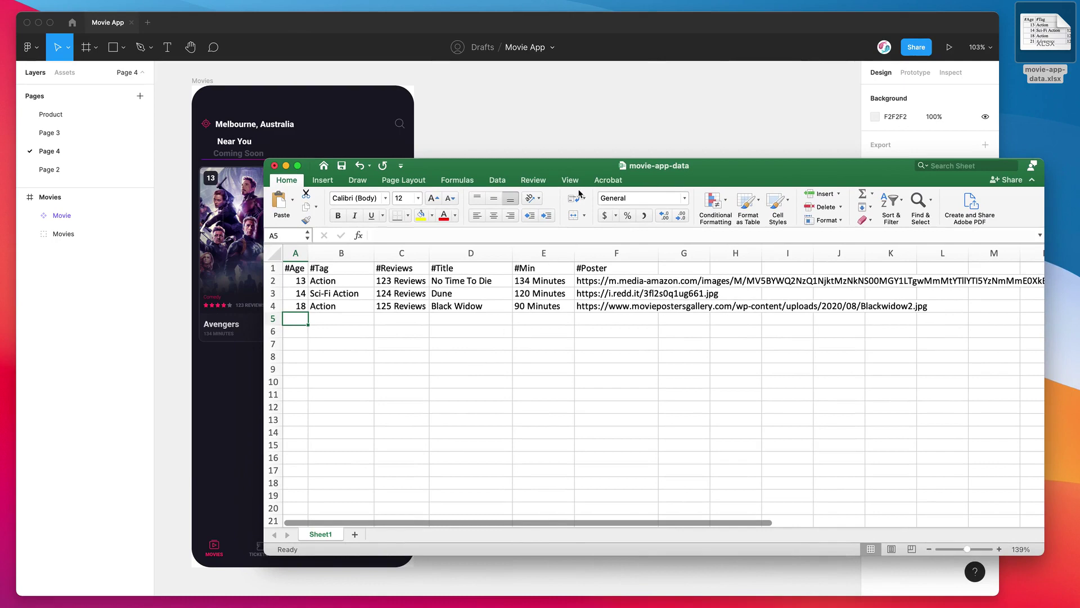
Step: Zoom the movie-app-data sheet to 153% and reposition its window
{"action": "left_click_drag", "start_coordinate": [581, 167], "coordinate": [581, 158]}
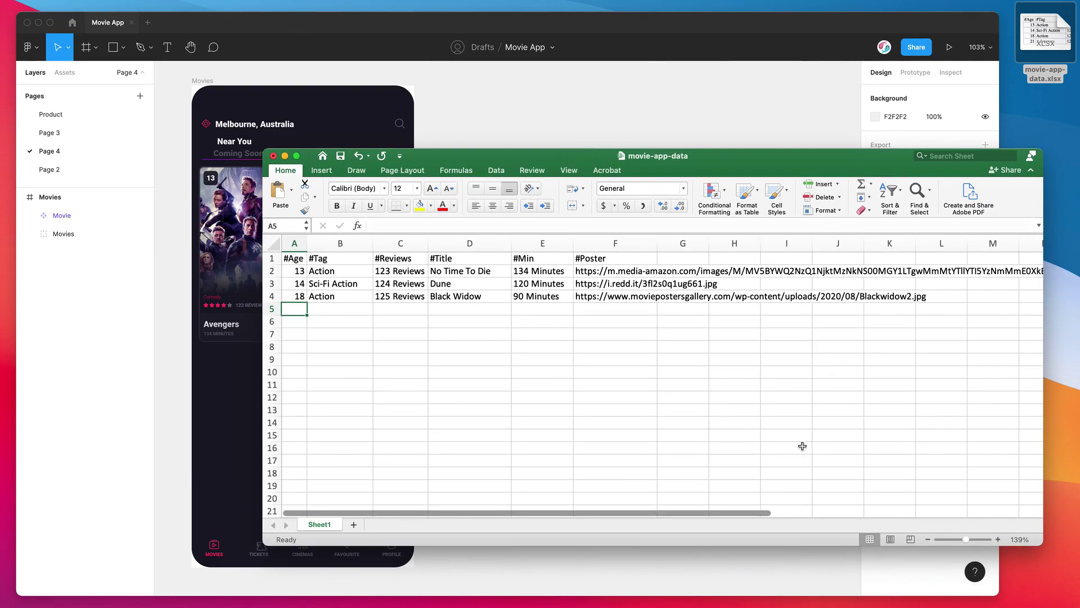
{"action": "left_click_drag", "start_coordinate": [966, 540], "coordinate": [968, 542]}
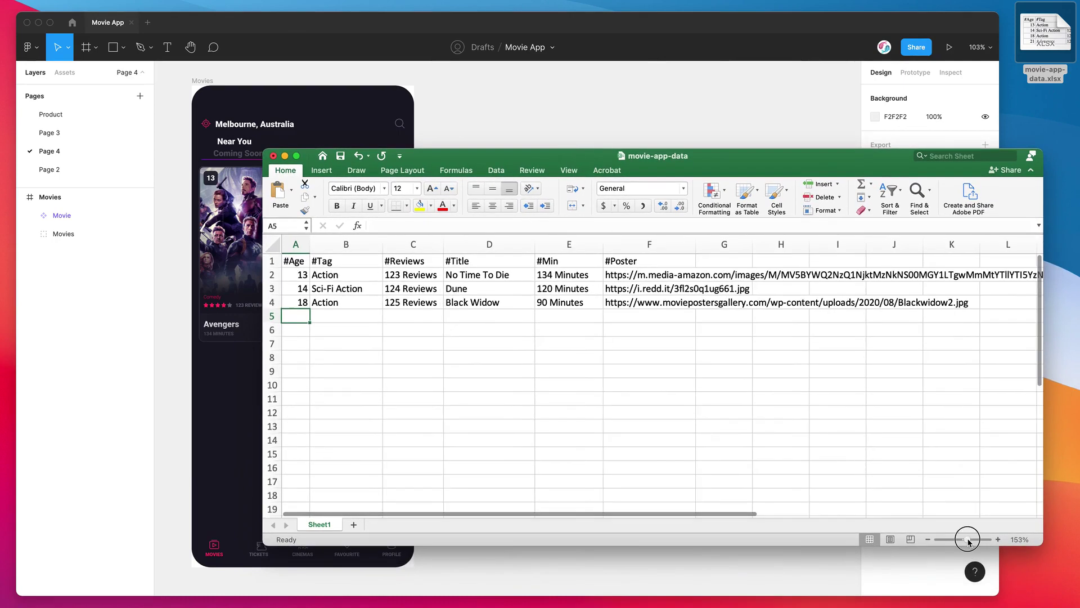
{"action": "left_click_drag", "start_coordinate": [591, 164], "coordinate": [593, 172]}
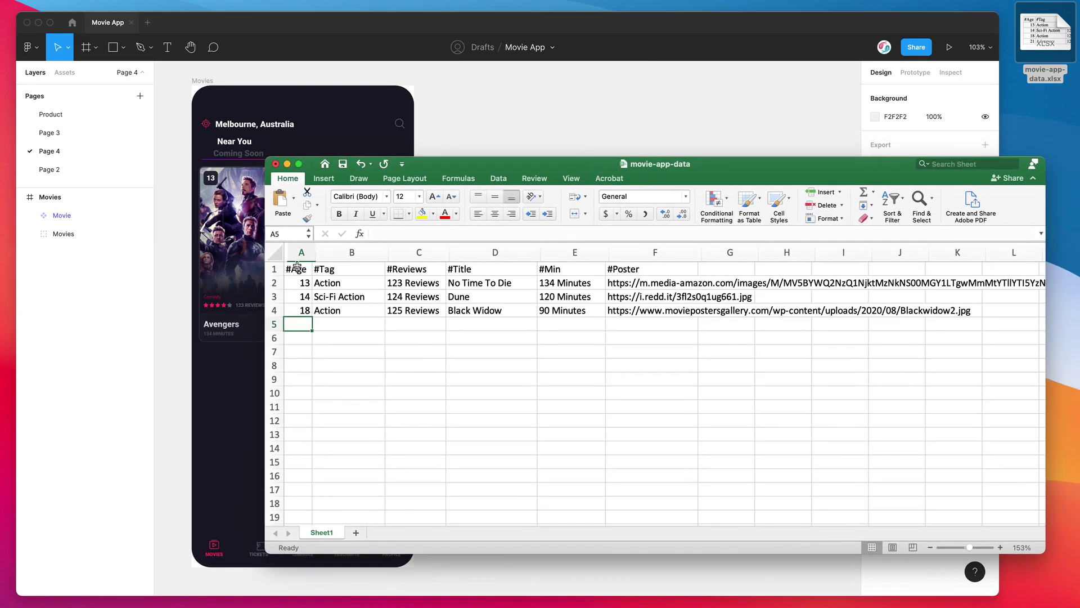
Step: Review the header row: #Age, #Tag, #Reviews, #Title, #Min and #Poster in A1–F1
{"action": "left_click", "coordinate": [274, 269]}
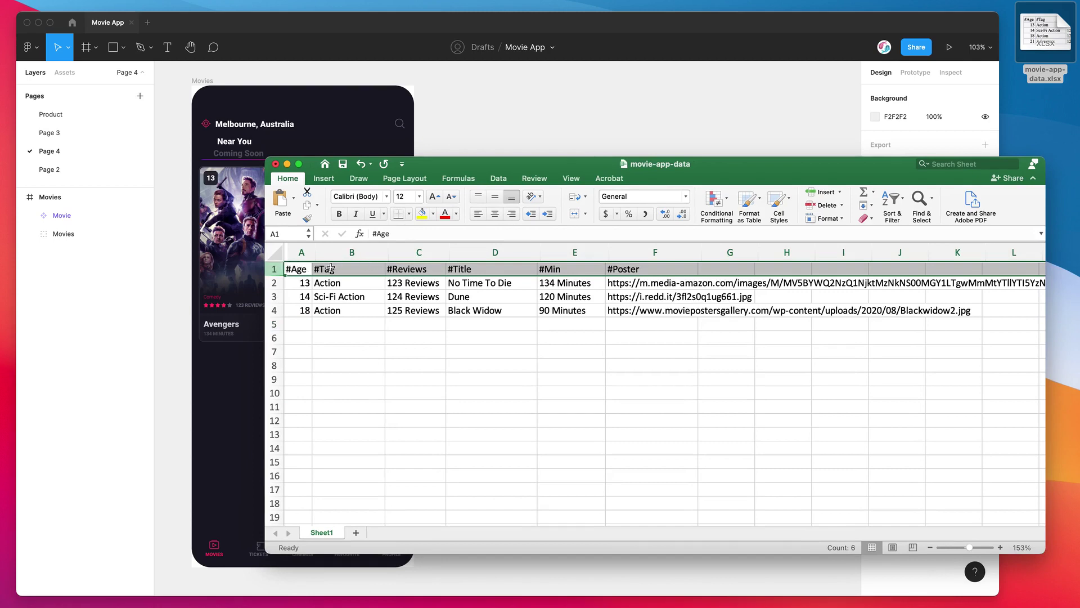
{"action": "left_click", "coordinate": [301, 269]}
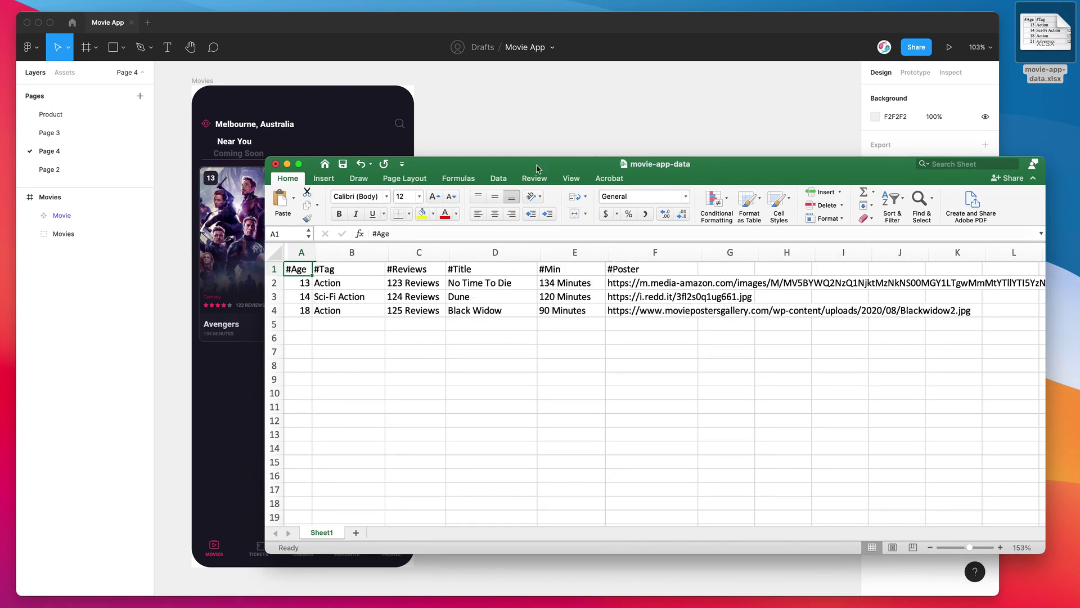
{"action": "mouse_move", "coordinate": [533, 167]}
{"action": "left_mouse_down"}
{"action": "mouse_move", "coordinate": [539, 177]}
{"action": "mouse_move", "coordinate": [537, 153]}
{"action": "mouse_move", "coordinate": [552, 137]}
{"action": "mouse_move", "coordinate": [545, 157]}
{"action": "left_mouse_up"}
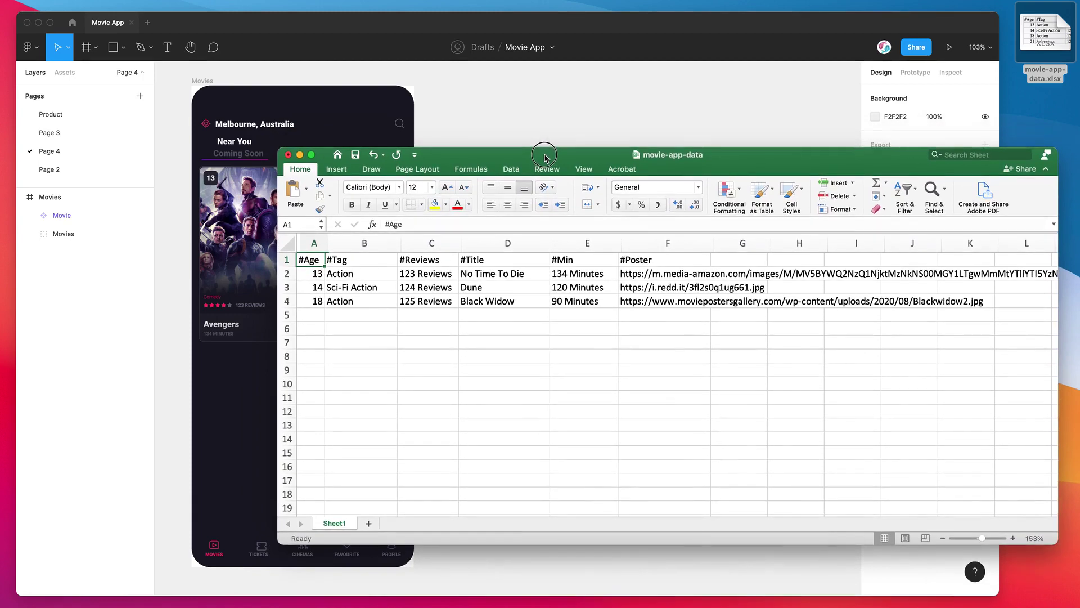
{"action": "left_click", "coordinate": [345, 261]}
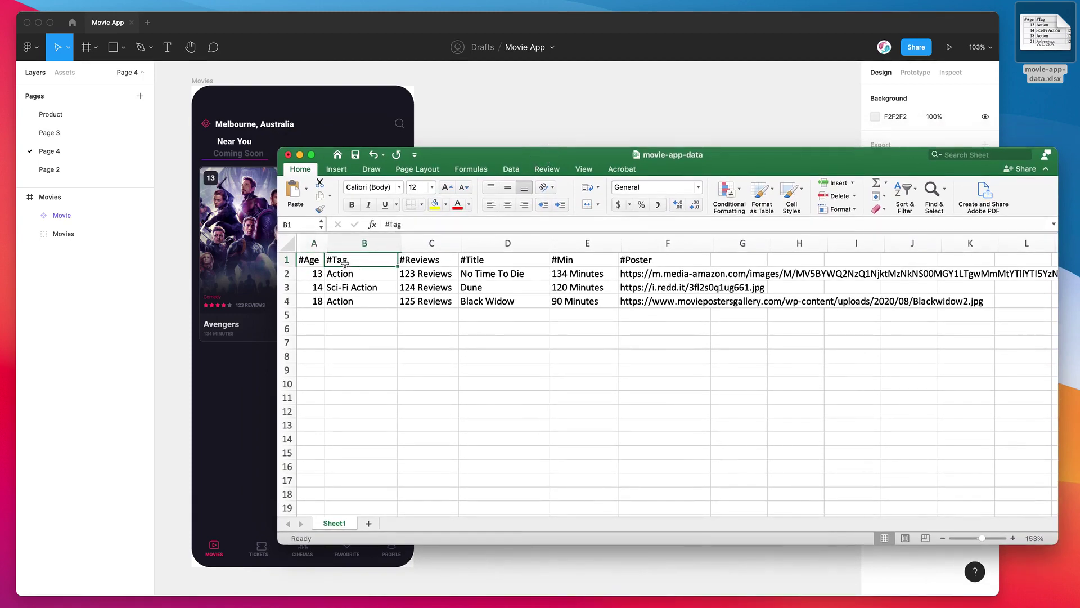
{"action": "left_click", "coordinate": [423, 260]}
{"action": "left_click", "coordinate": [482, 260]}
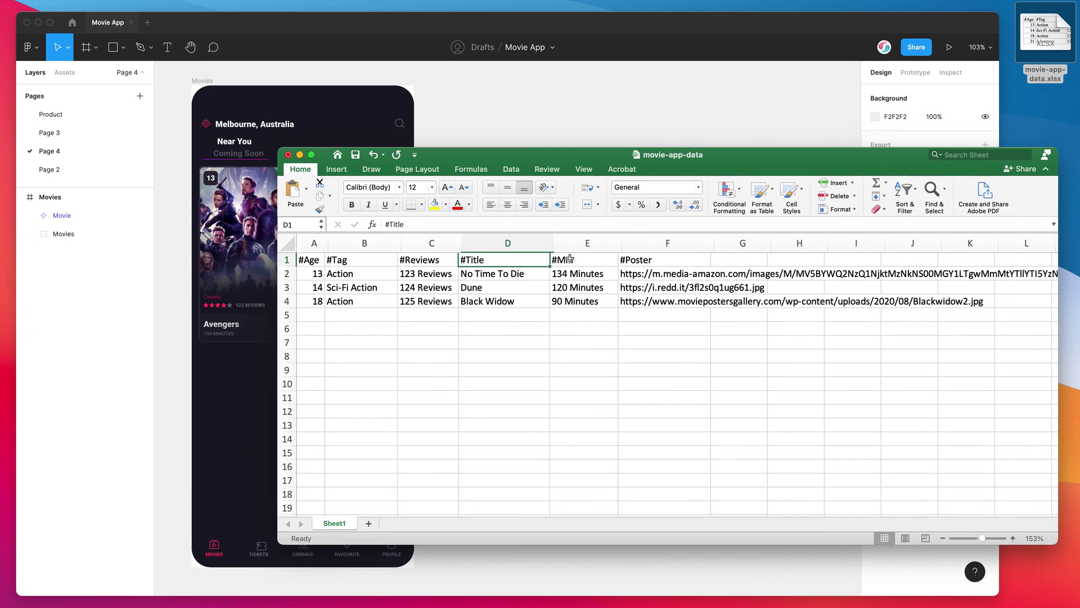
{"action": "left_click", "coordinate": [570, 259]}
{"action": "left_click", "coordinate": [634, 259]}
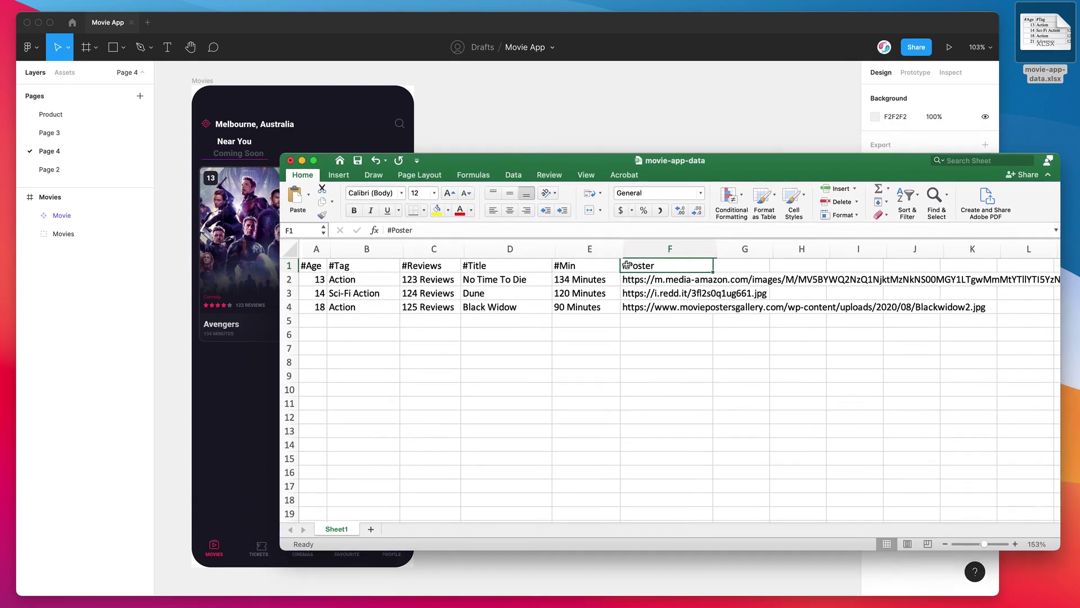
Step: Step back through #Min and #Title, open the #Reviews header for editing, then return to Figma
{"action": "left_click", "coordinate": [572, 266]}
{"action": "left_click", "coordinate": [495, 265]}
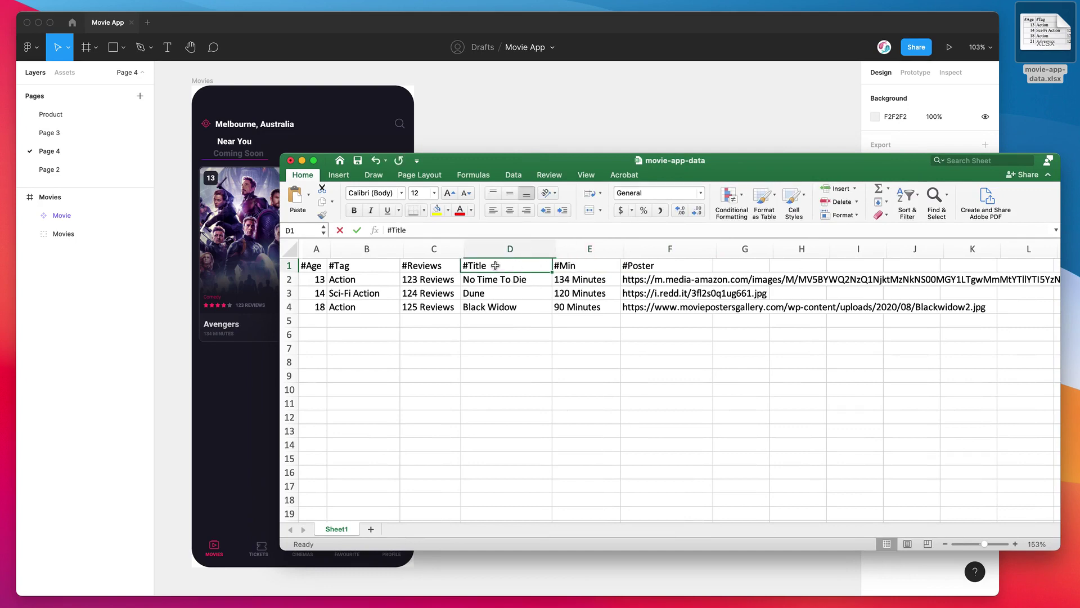
{"action": "left_click", "coordinate": [435, 266]}
{"action": "double_click", "coordinate": [435, 266]}
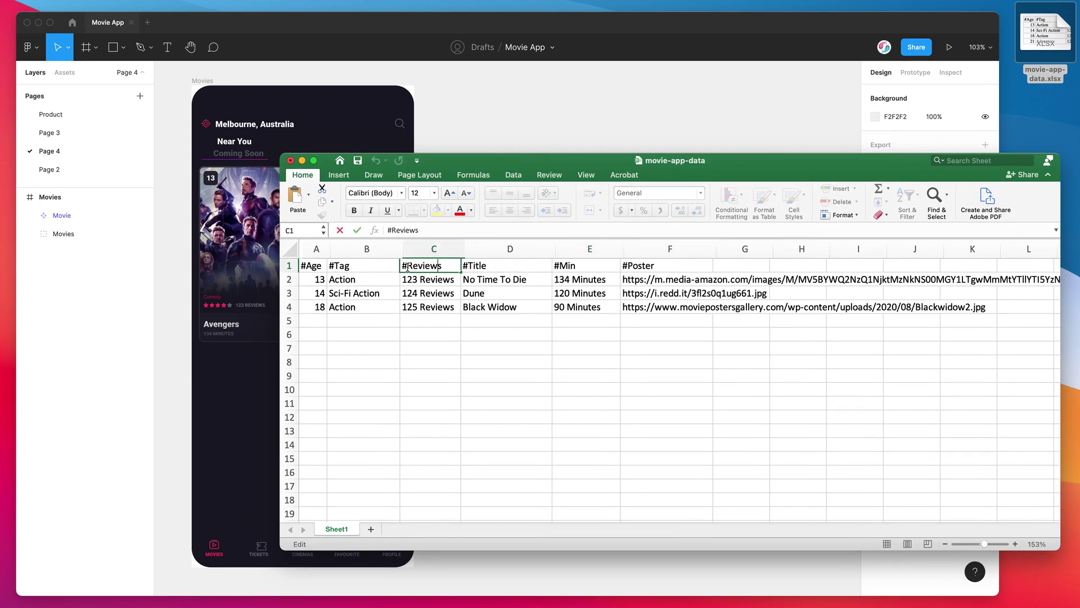
{"action": "left_click", "coordinate": [233, 258]}
Step: Expand the Movie card's layers and inspect the #Tag text layer's name
{"action": "scroll", "coordinate": [234, 259], "scroll_direction": "up", "scroll_amount": 5}
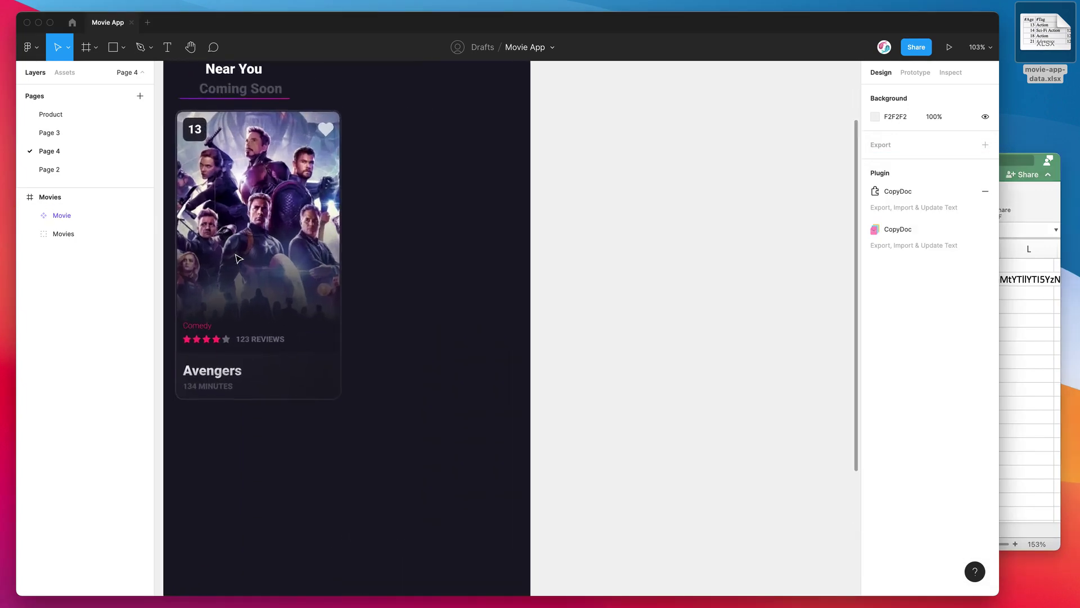
{"action": "left_click", "coordinate": [236, 260]}
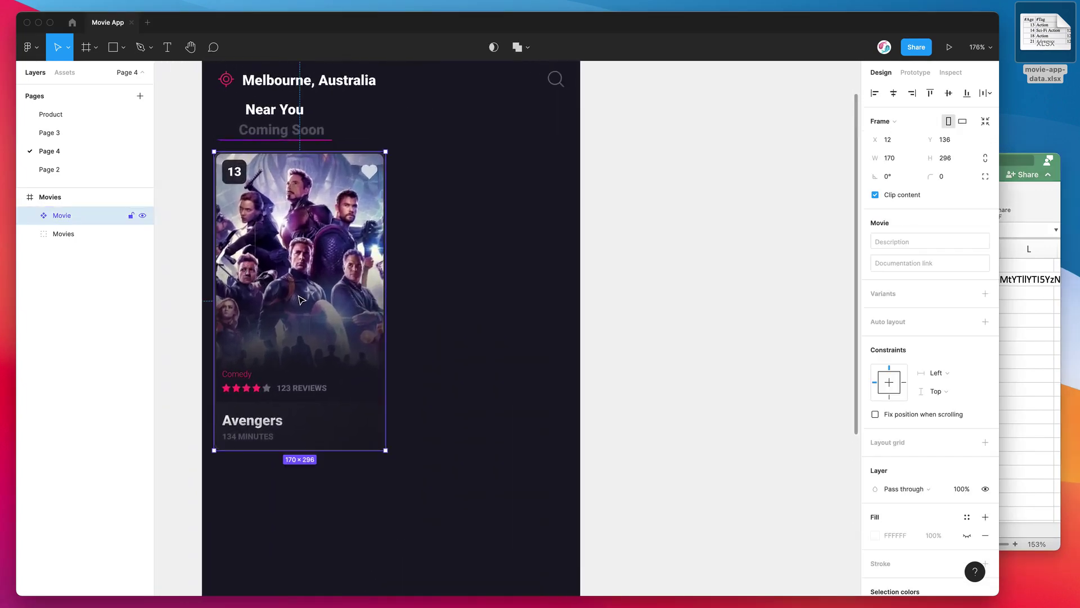
{"action": "left_click", "coordinate": [29, 216]}
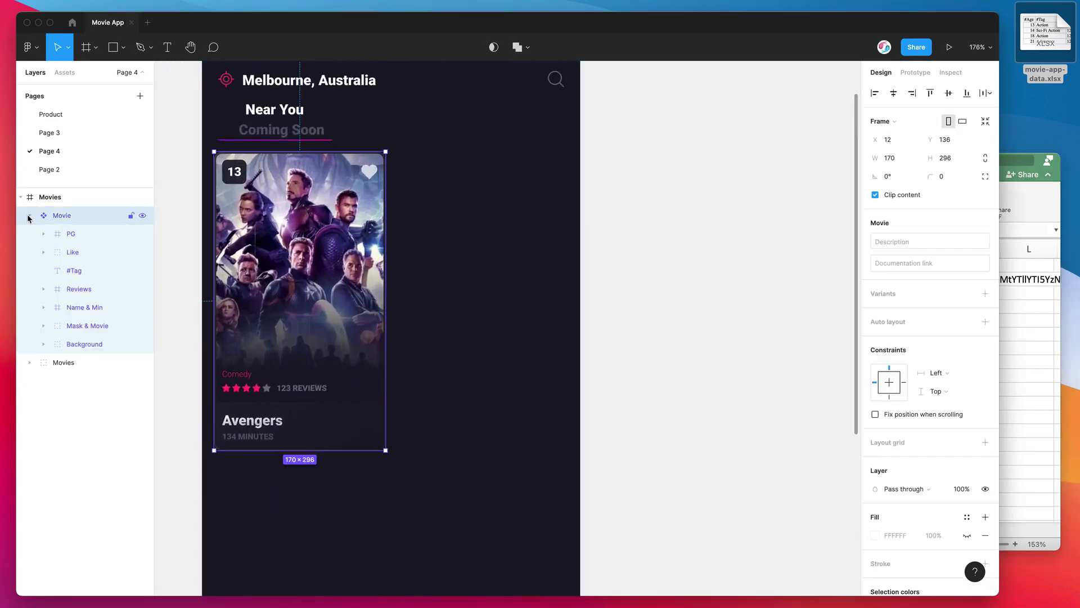
{"action": "left_click", "coordinate": [77, 273]}
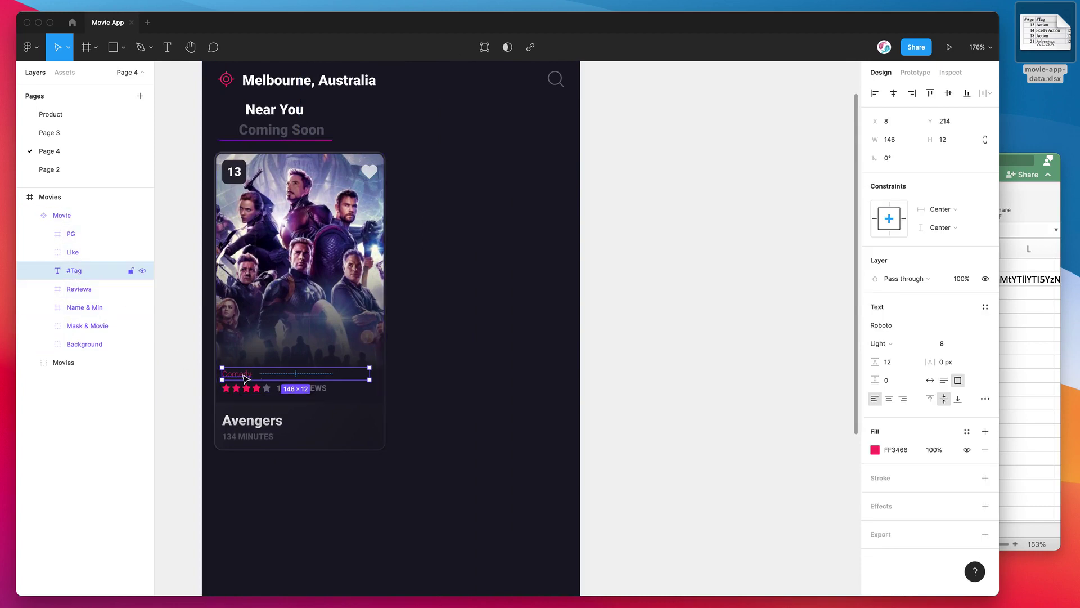
{"action": "double_click", "coordinate": [67, 272]}
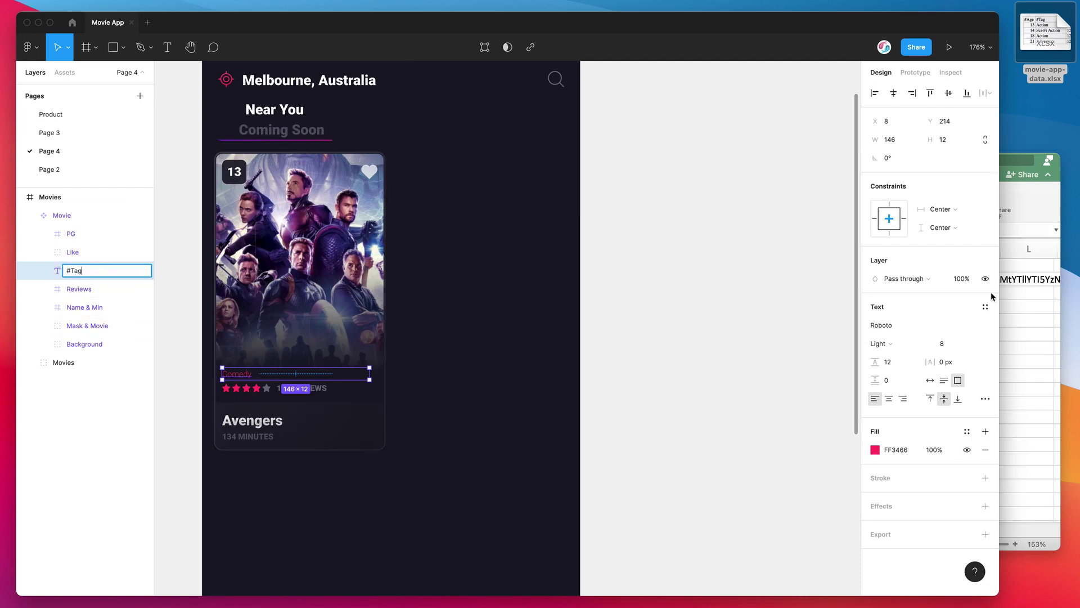
Step: Compare with the spreadsheet's #Tag and #Title column headers
{"action": "left_click", "coordinate": [1011, 292]}
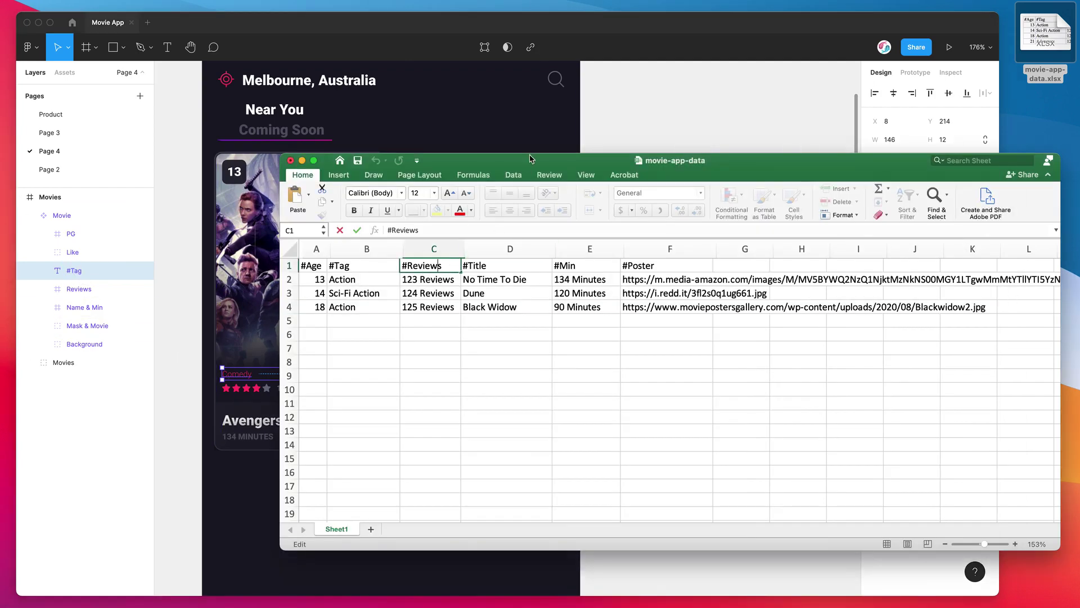
{"action": "left_click", "coordinate": [337, 274]}
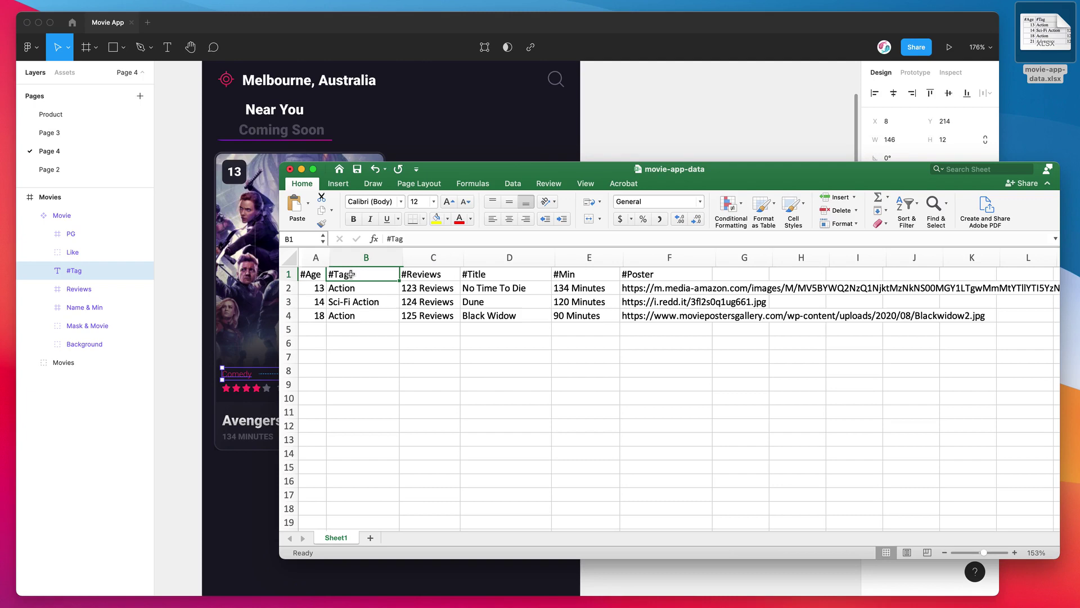
{"action": "left_click", "coordinate": [484, 276]}
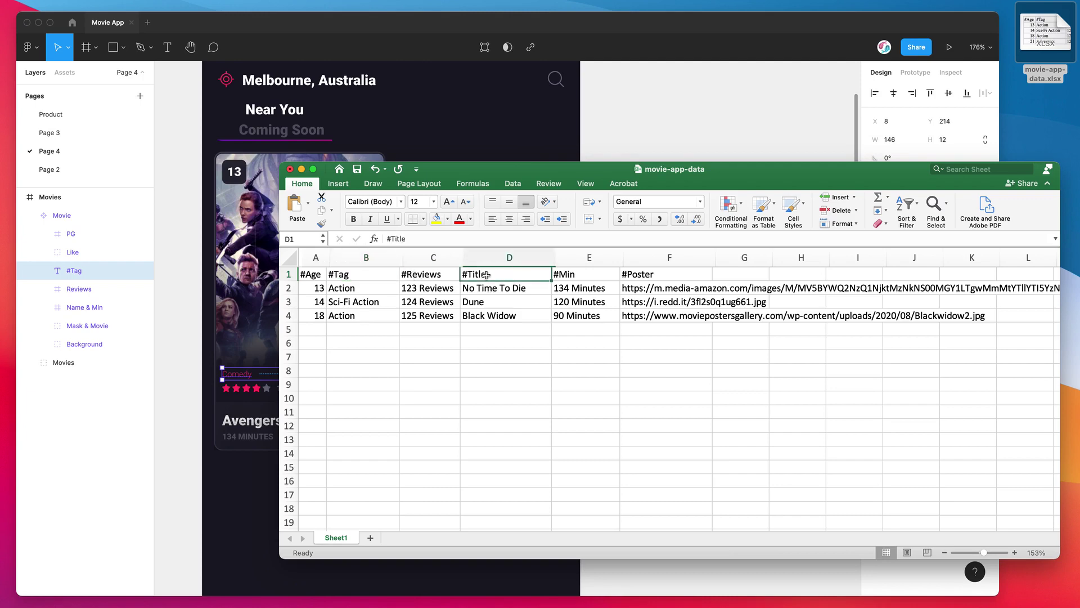
Step: Check the Avengers title layer is named #Title, then view No Time To Die in the spreadsheet
{"action": "left_click", "coordinate": [255, 365]}
{"action": "double_click", "coordinate": [265, 426]}
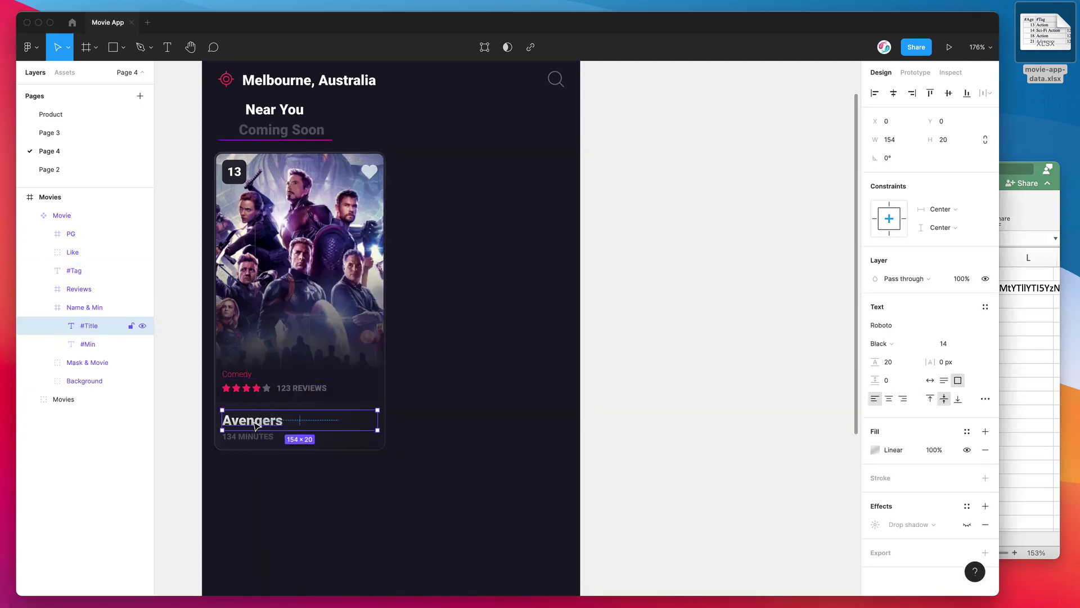
{"action": "double_click", "coordinate": [92, 329]}
{"action": "left_click", "coordinate": [84, 326]}
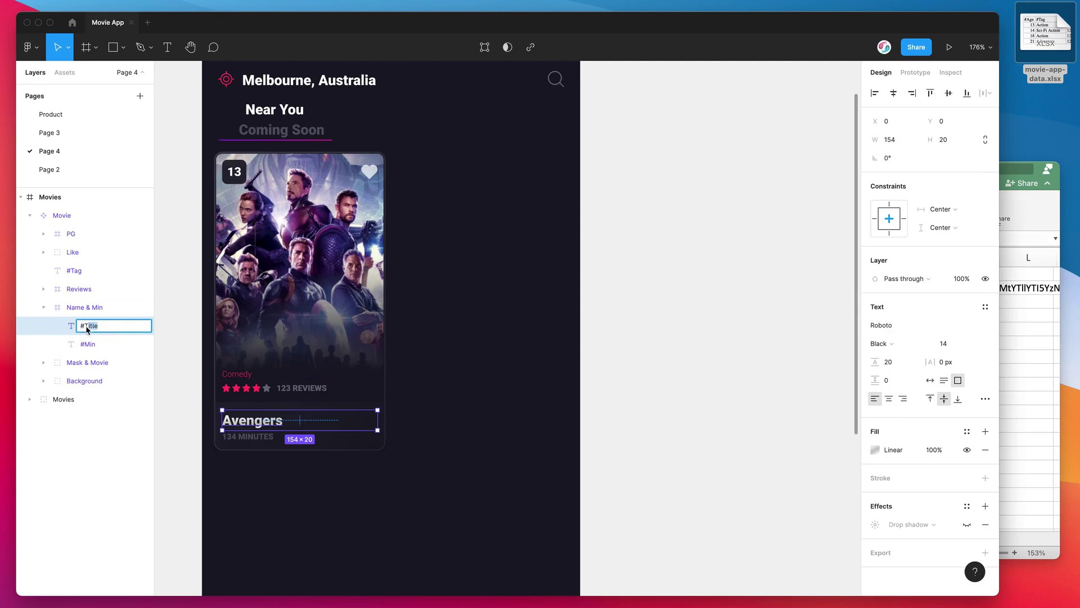
{"action": "left_click", "coordinate": [82, 326]}
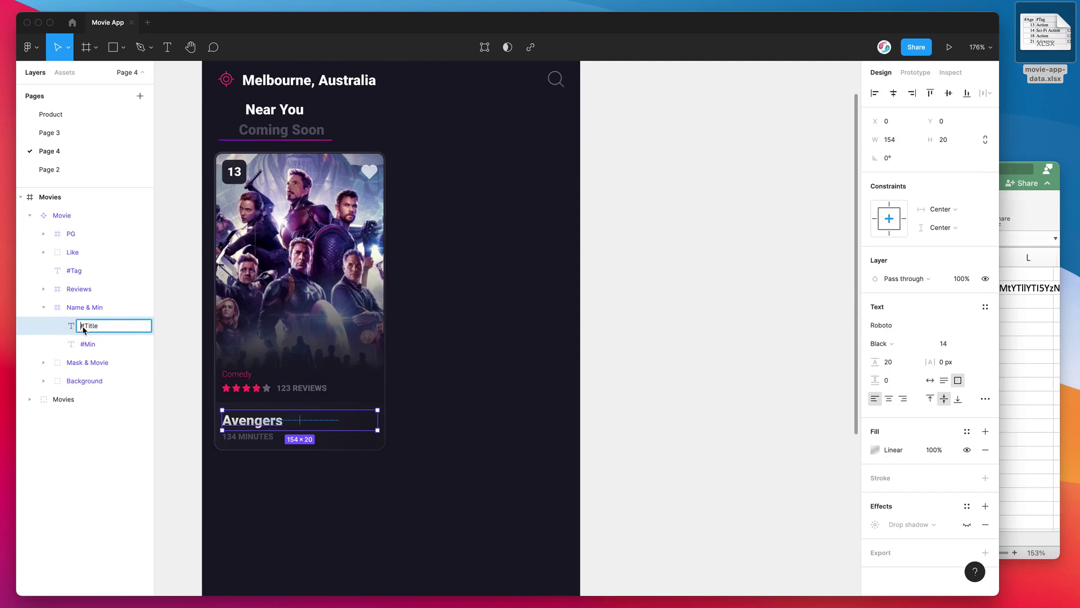
{"action": "left_click", "coordinate": [1036, 182]}
{"action": "left_click", "coordinate": [473, 288]}
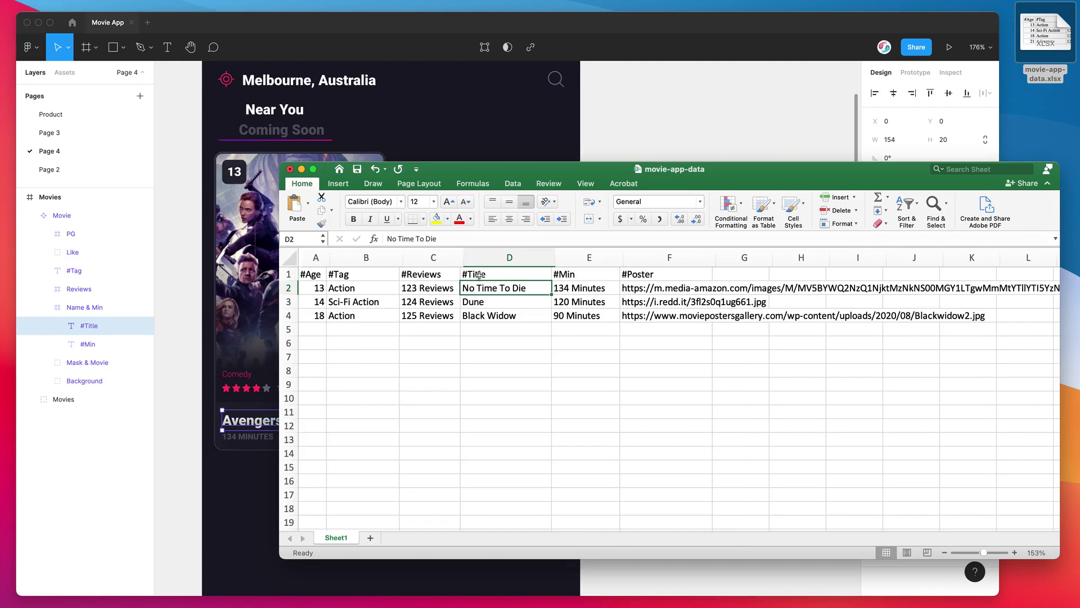
{"action": "left_click", "coordinate": [479, 275]}
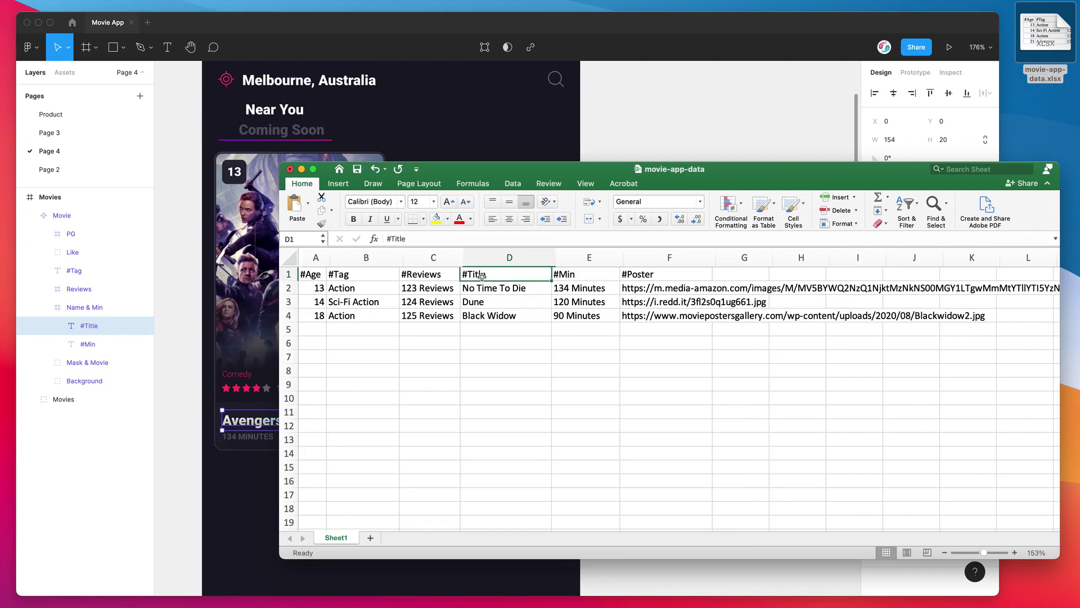
{"action": "key", "text": "Down"}
{"action": "key", "text": "Down"}
{"action": "key", "text": "Down"}
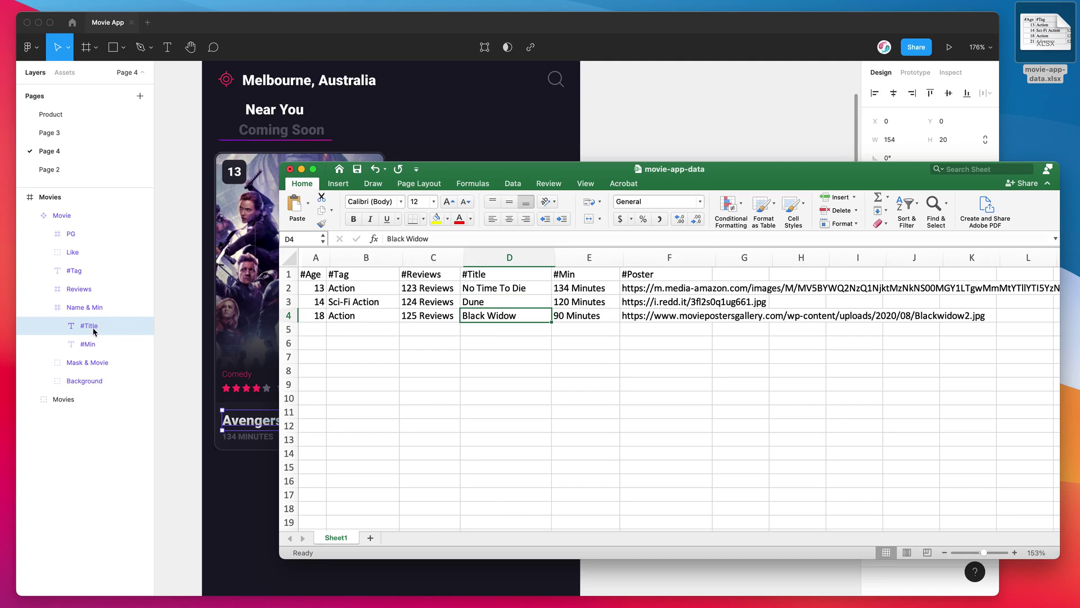
{"action": "key", "text": "Up"}
{"action": "key", "text": "Up"}
{"action": "key", "text": "Up"}
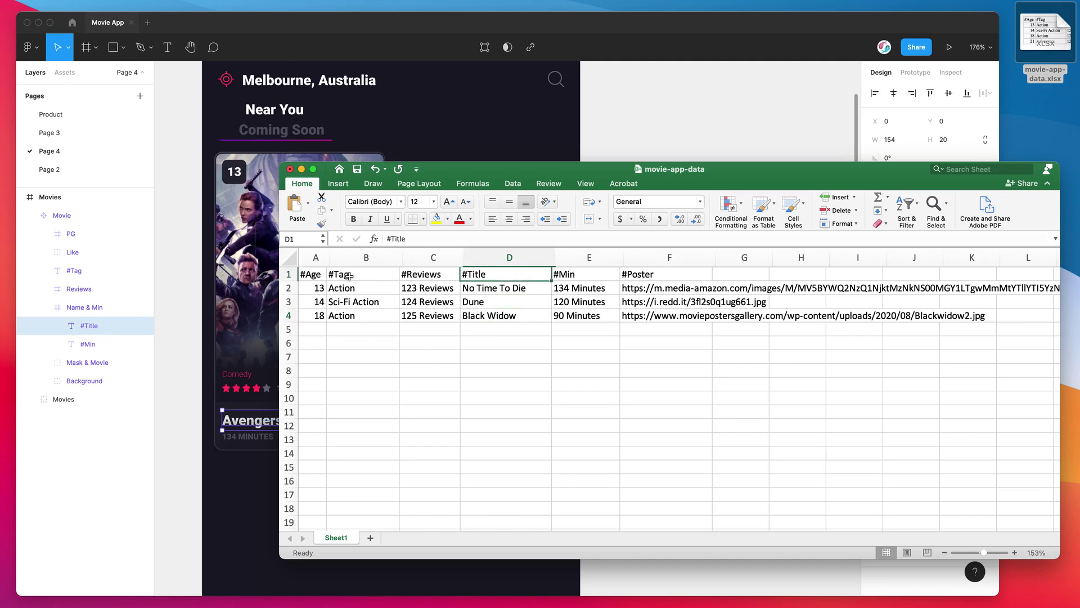
{"action": "left_click", "coordinate": [289, 274]}
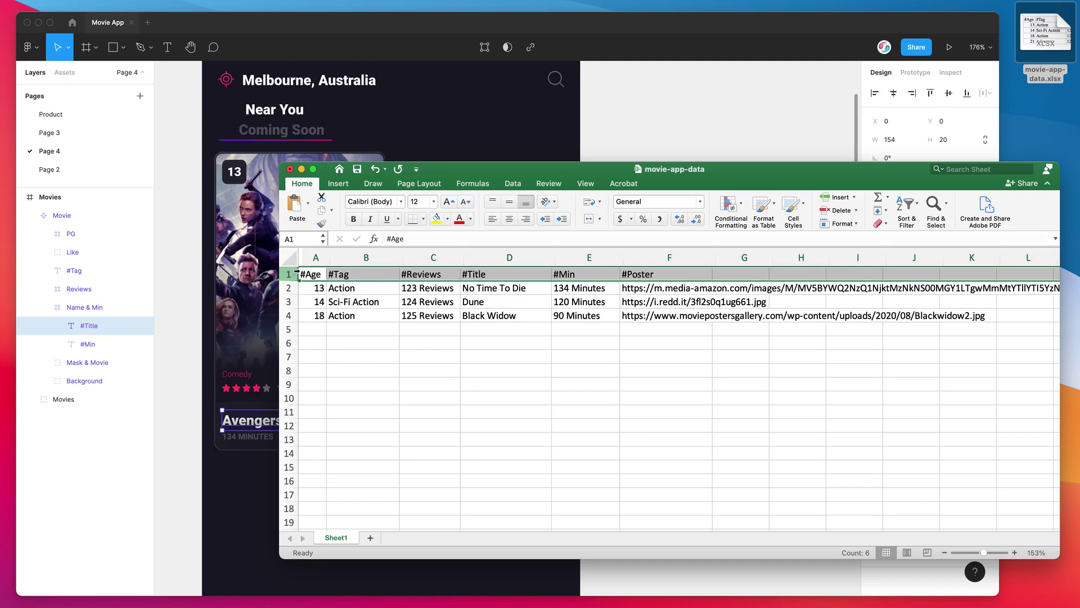
{"action": "left_click", "coordinate": [287, 288]}
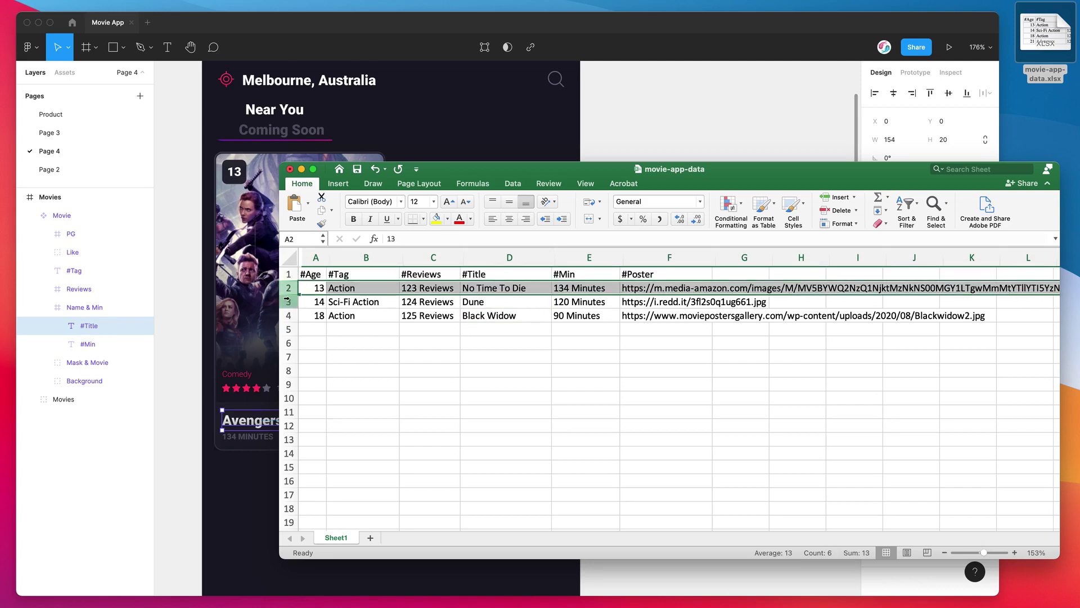
{"action": "left_click", "coordinate": [288, 302]}
{"action": "left_click", "coordinate": [288, 315]}
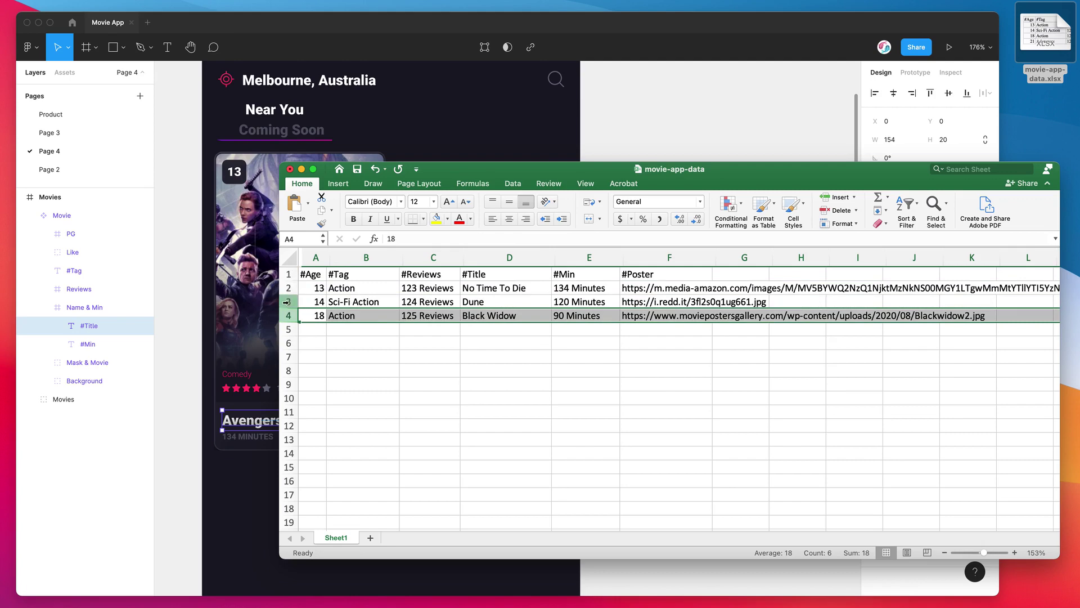
{"action": "left_click_drag", "start_coordinate": [660, 175], "coordinate": [662, 170]}
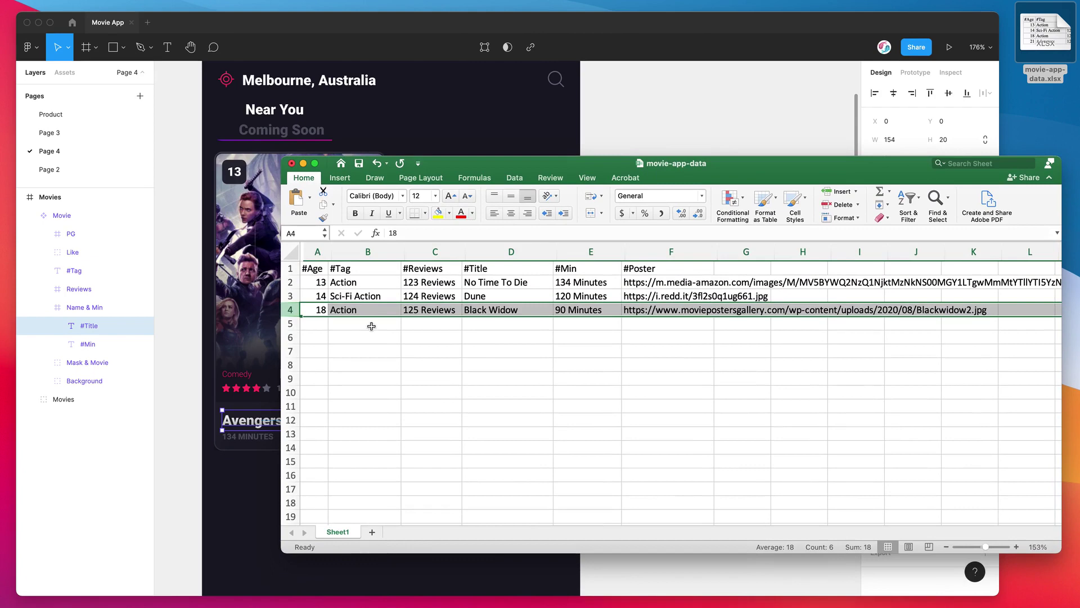
{"action": "left_click", "coordinate": [326, 324]}
Step: Select the Movie card, expand its Mask & Movie group and select the #Poster image layer
{"action": "left_click", "coordinate": [268, 325]}
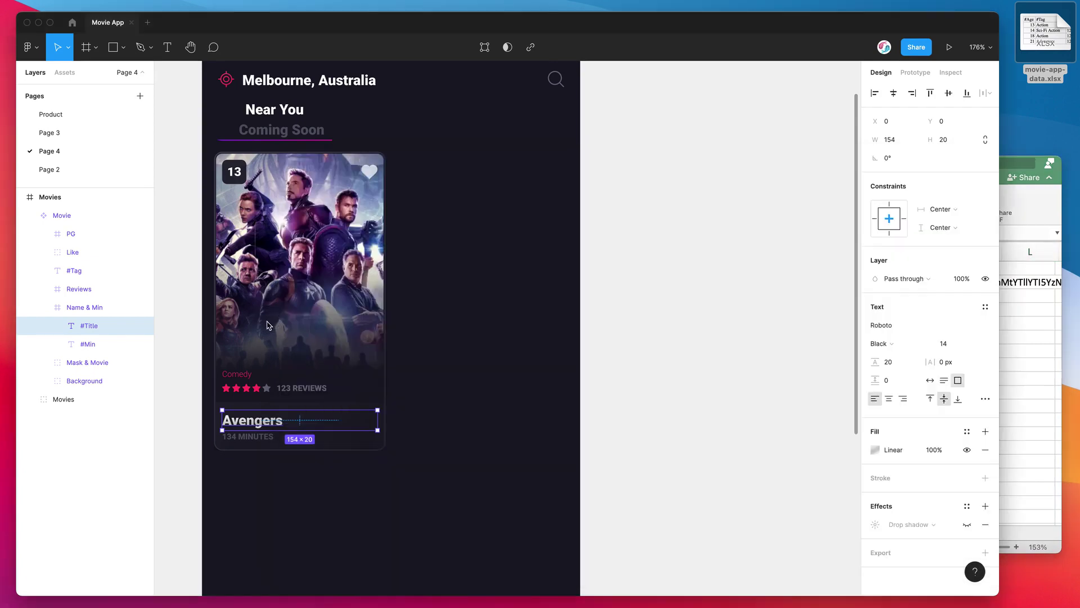
{"action": "scroll", "coordinate": [267, 325], "scroll_direction": "down", "scroll_amount": 5}
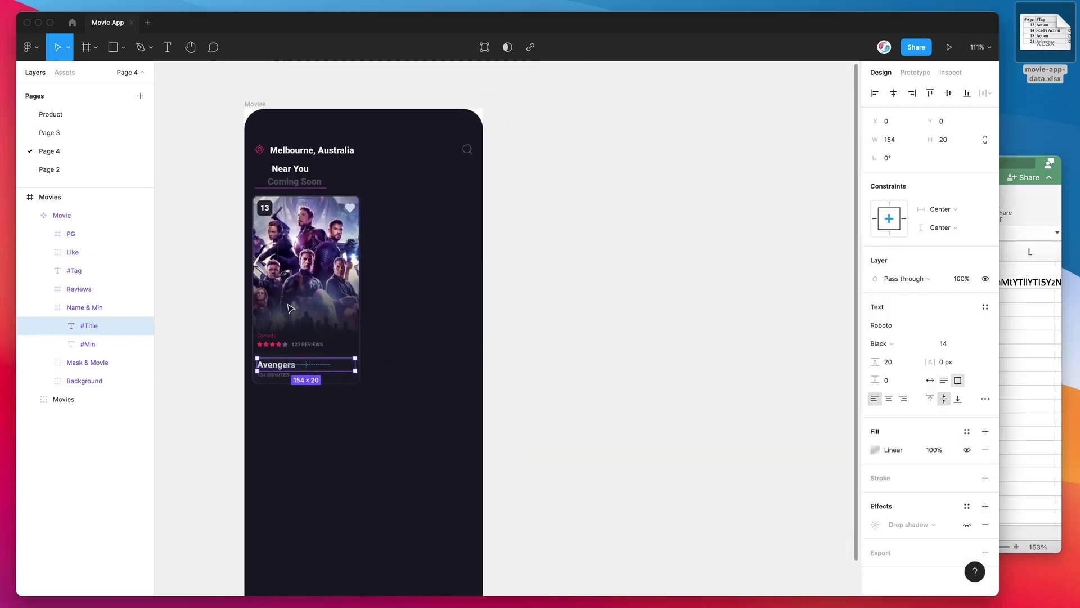
{"action": "left_click", "coordinate": [291, 308]}
{"action": "left_click", "coordinate": [63, 216]}
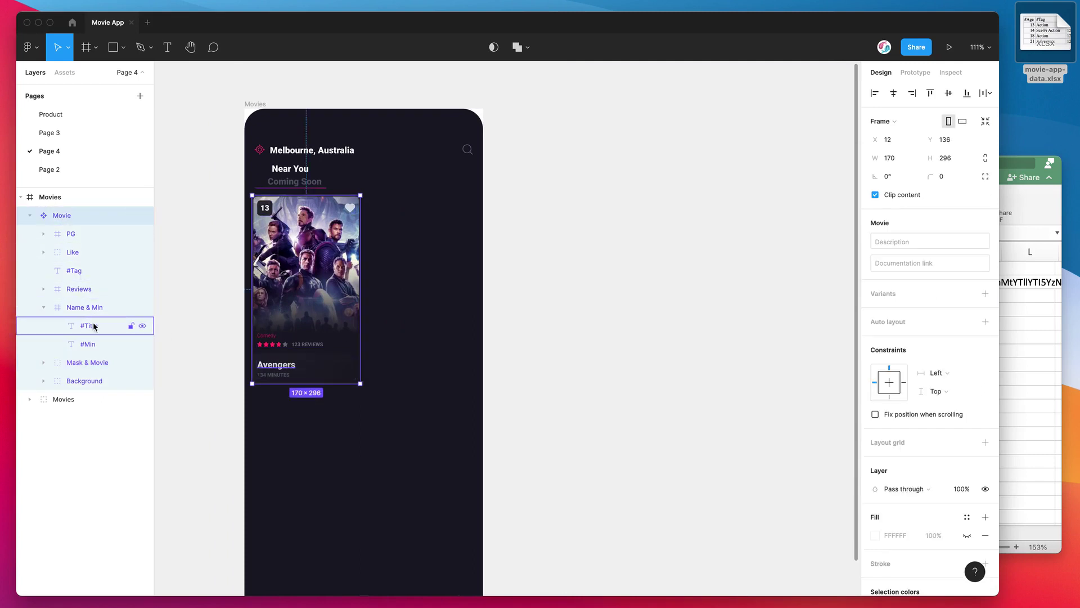
{"action": "left_click", "coordinate": [66, 363]}
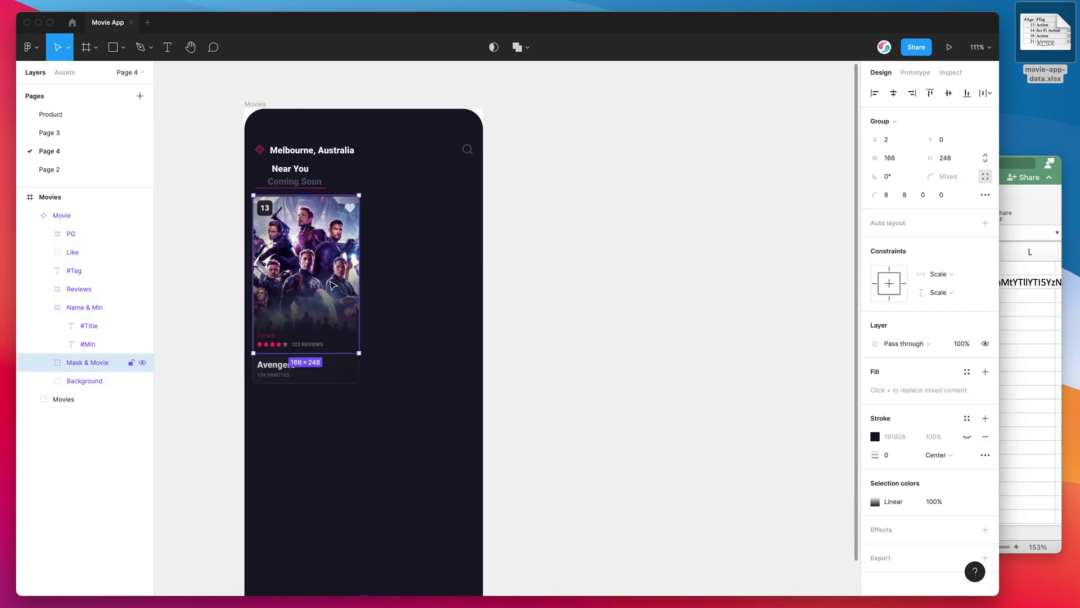
{"action": "left_click", "coordinate": [43, 365]}
{"action": "left_click", "coordinate": [84, 401]}
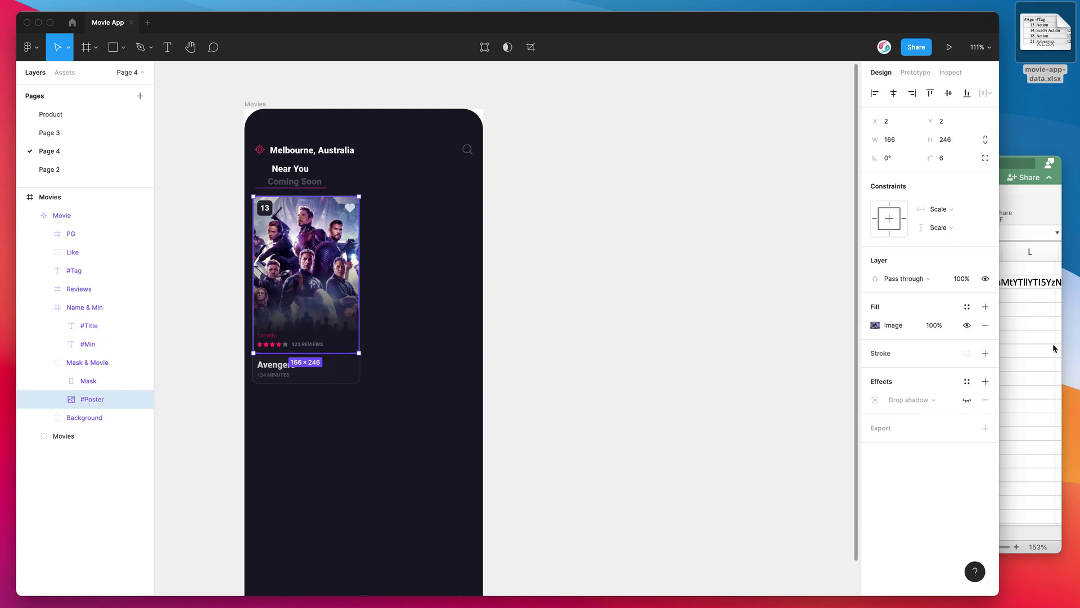
Step: Check the runtimes in E2–E3 and the poster URL in F2, then return to Figma
{"action": "left_click", "coordinate": [1033, 348]}
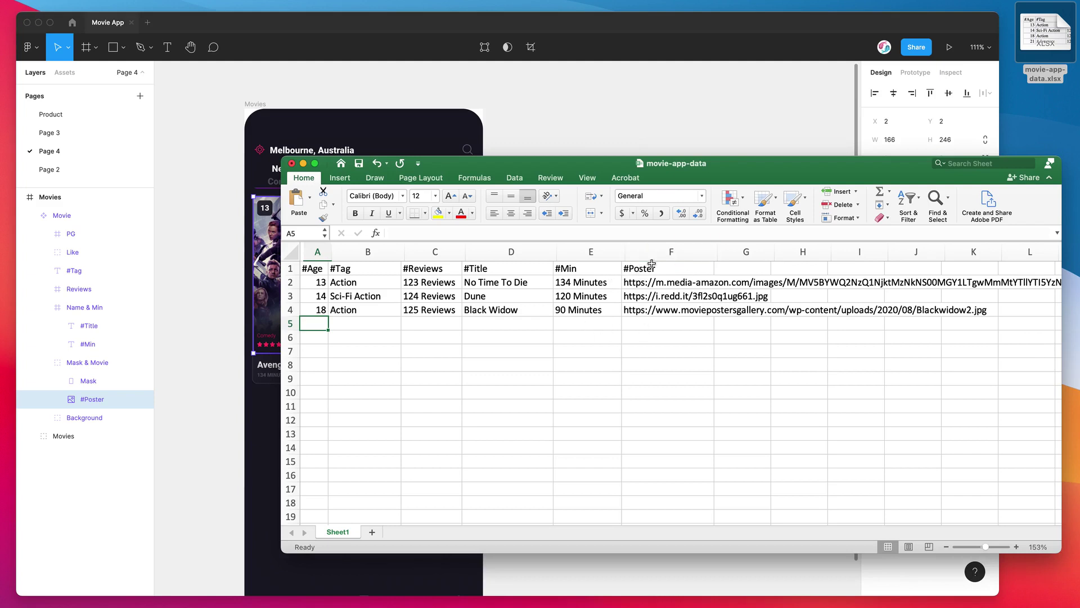
{"action": "left_click", "coordinate": [567, 281]}
{"action": "left_click", "coordinate": [566, 299]}
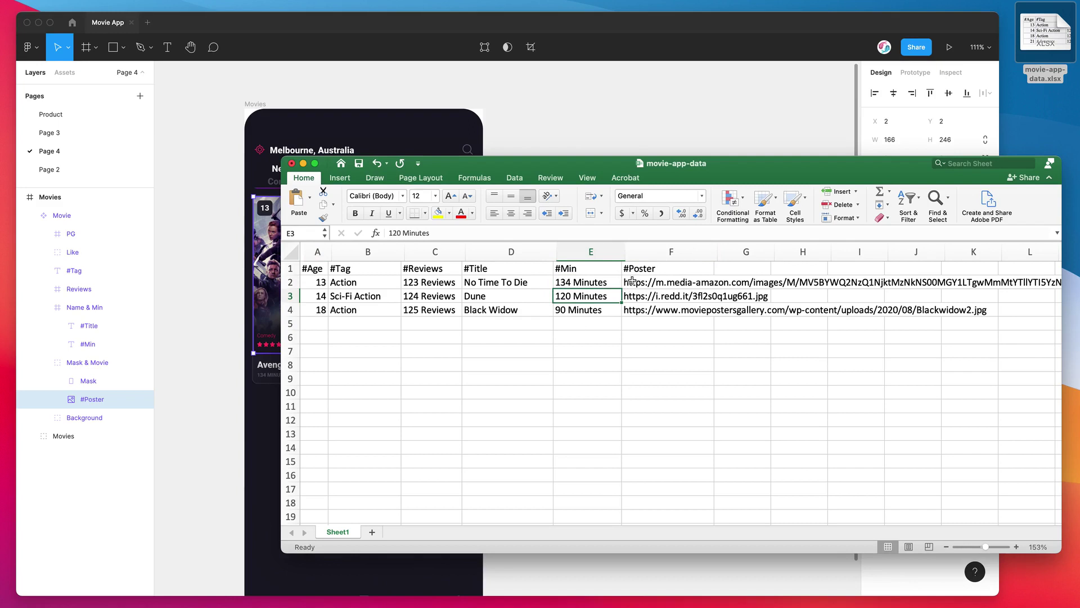
{"action": "left_click", "coordinate": [631, 281]}
{"action": "left_click", "coordinate": [603, 145]}
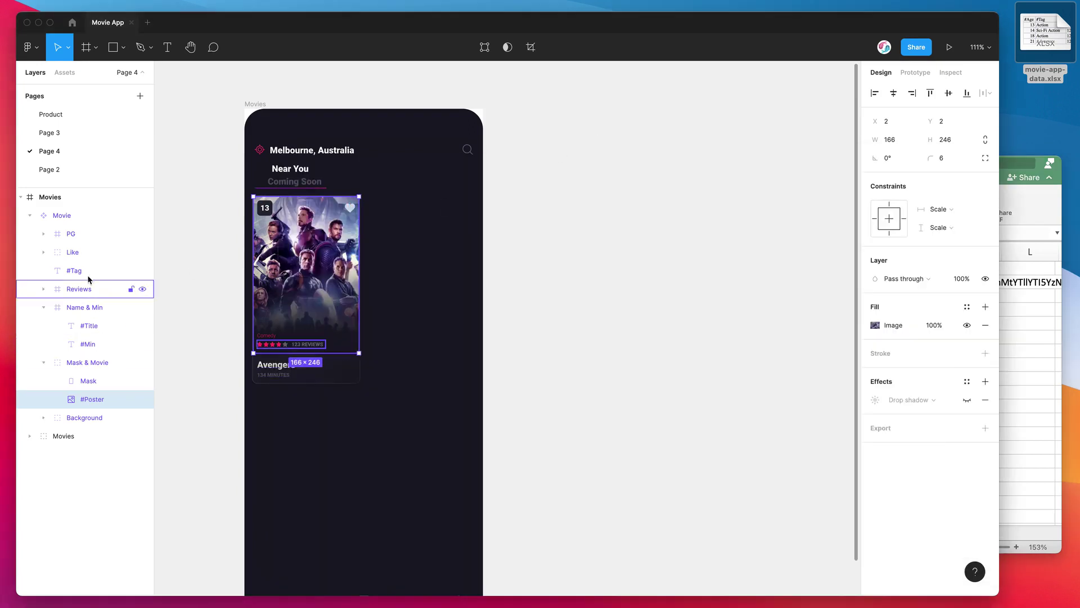
Step: Paste copies of the Movie card into the Movies frame and arrange them in a 2×2 grid
{"action": "left_click", "coordinate": [69, 219]}
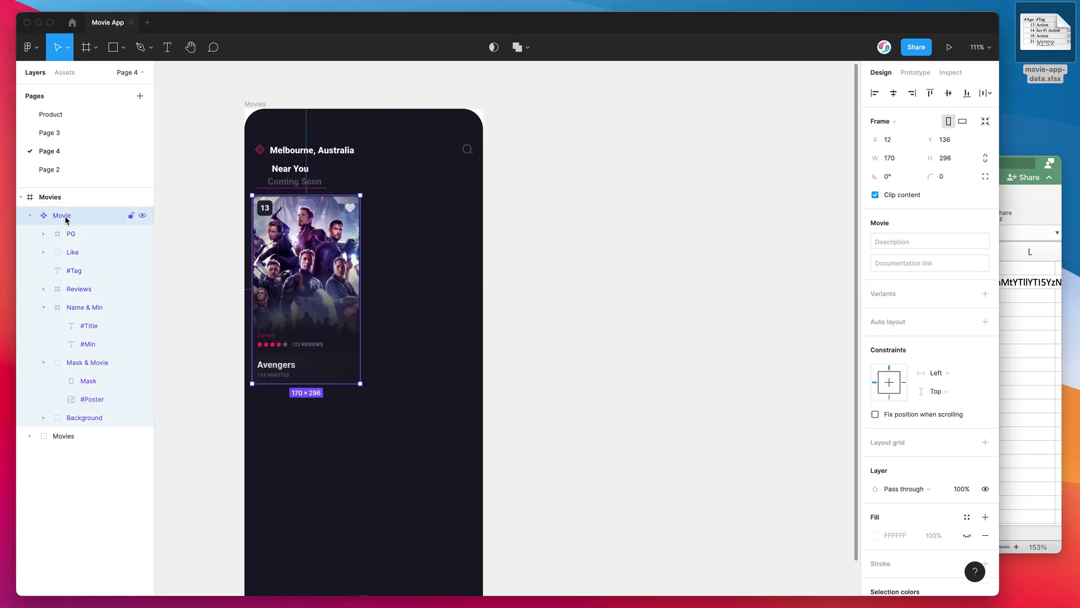
{"action": "left_click", "coordinate": [58, 199]}
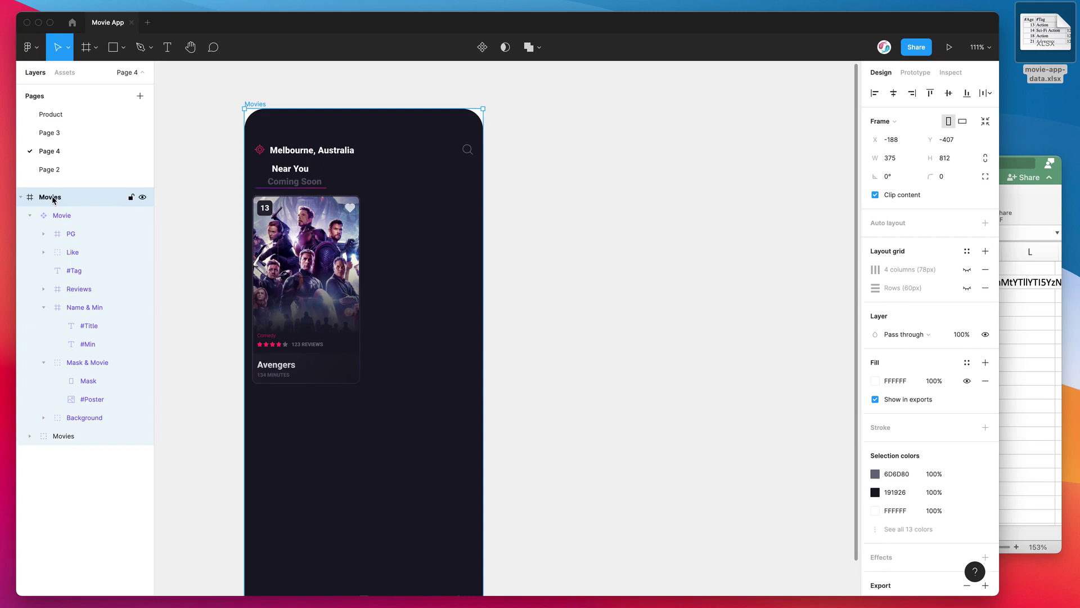
{"action": "key", "text": "ctrl+v"}
{"action": "left_click_drag", "start_coordinate": [291, 233], "coordinate": [396, 422]}
{"action": "key", "text": "ctrl+v"}
Step: Collapse the Movie layers and inspect each card's #Tag and #Title text layers
{"action": "left_click", "coordinate": [315, 297]}
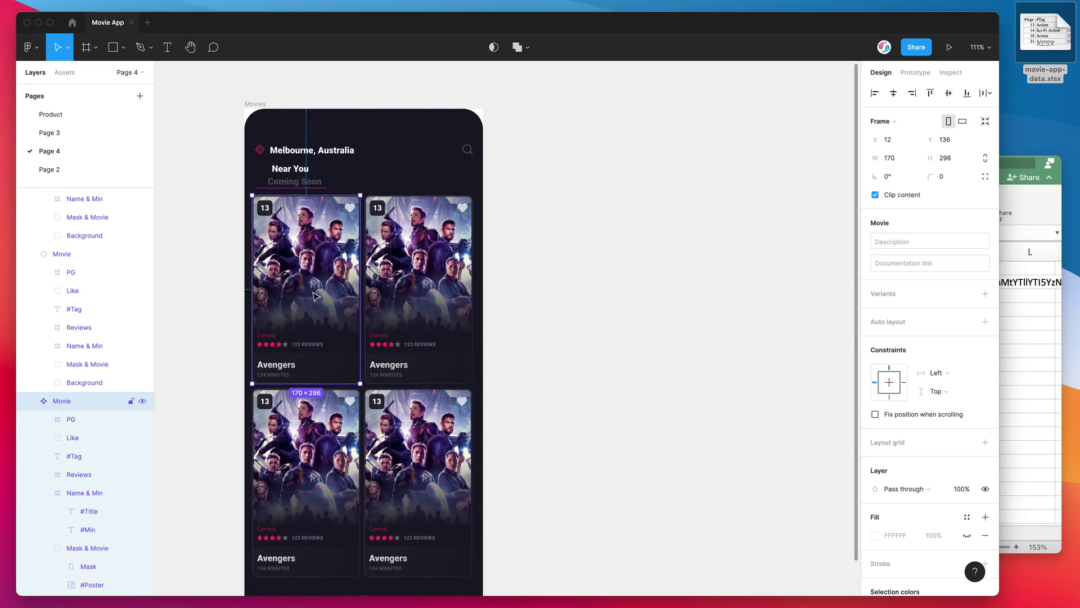
{"action": "scroll", "coordinate": [313, 292], "scroll_direction": "down", "scroll_amount": 3}
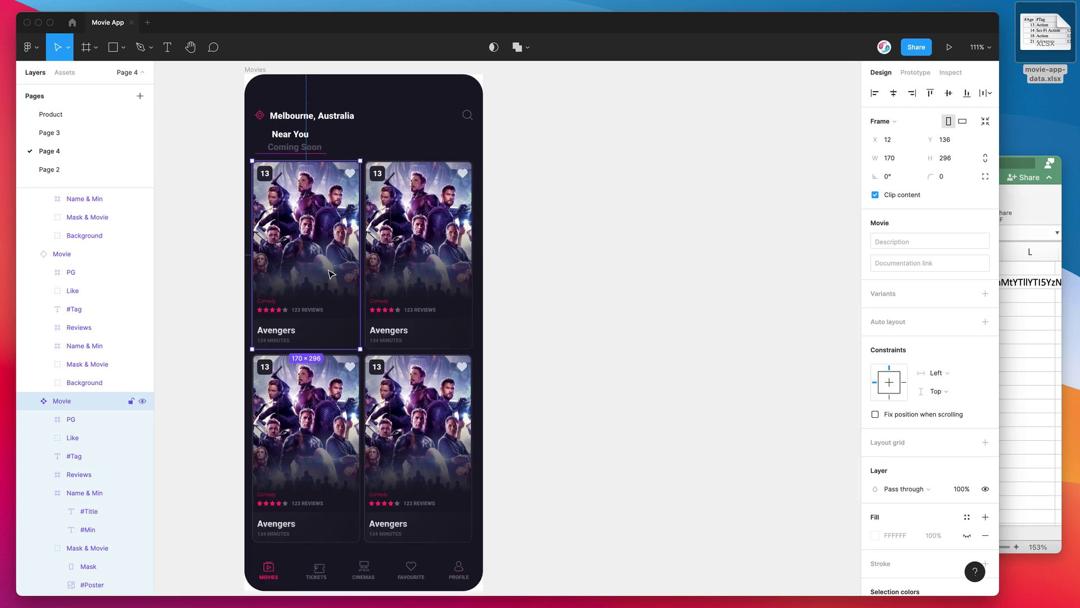
{"action": "left_click", "coordinate": [30, 402]}
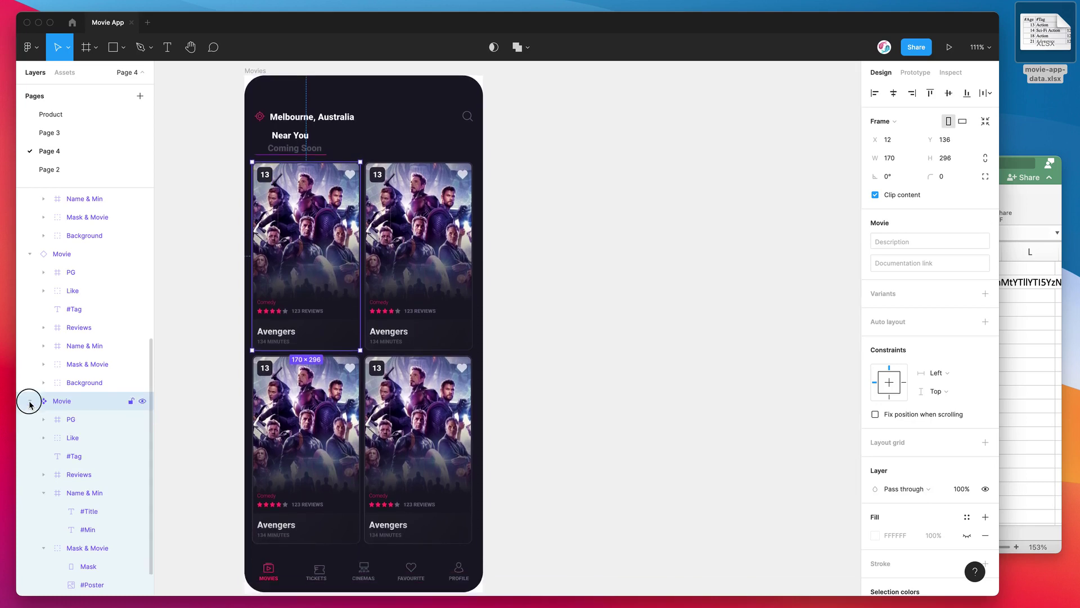
{"action": "left_click", "coordinate": [29, 299]}
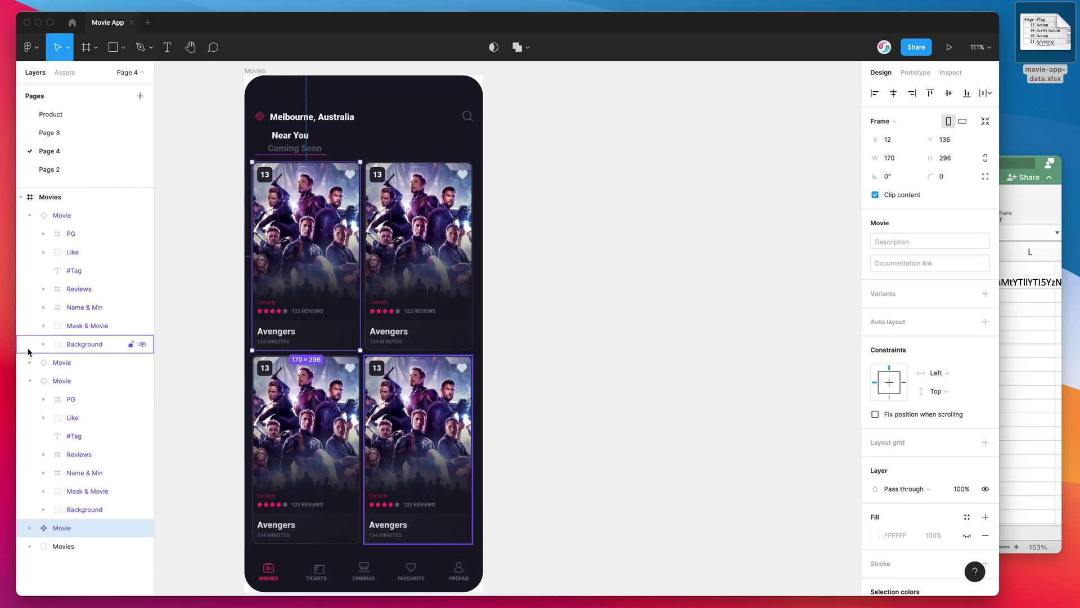
{"action": "left_click", "coordinate": [30, 381]}
{"action": "left_click", "coordinate": [84, 308]}
{"action": "left_click", "coordinate": [74, 269]}
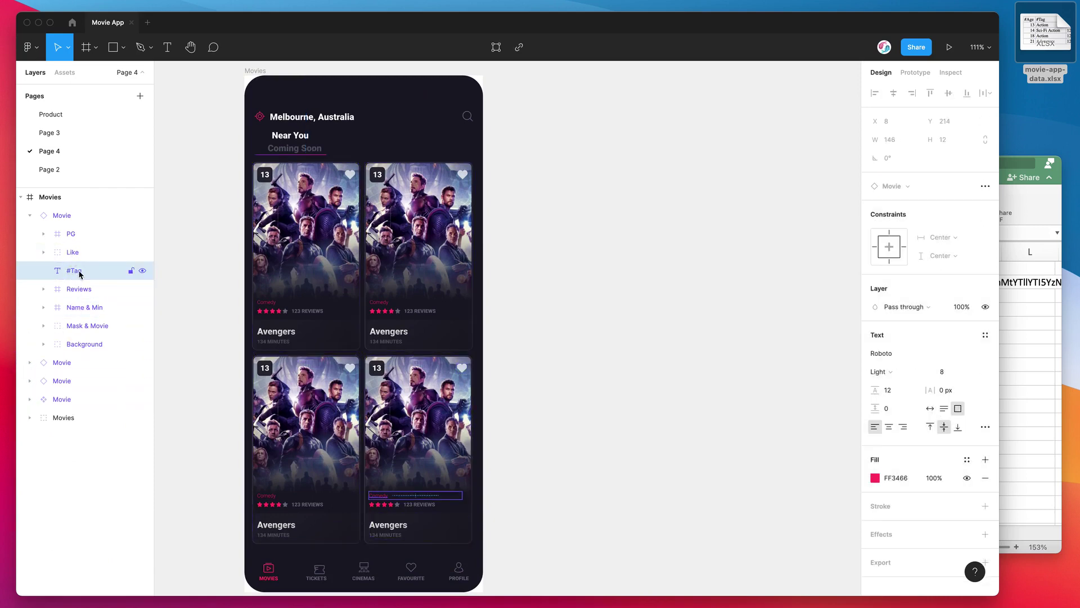
{"action": "left_click", "coordinate": [44, 307]}
{"action": "left_click", "coordinate": [88, 325]}
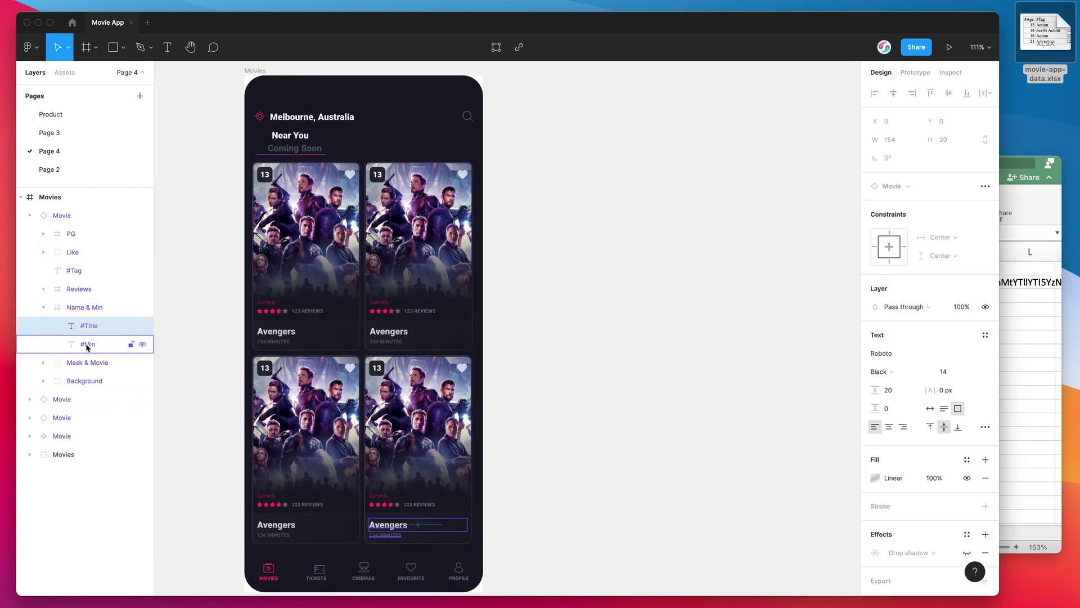
Step: Start row 5 with age 18, tag Action and 123 Reviews
{"action": "left_click", "coordinate": [1035, 337]}
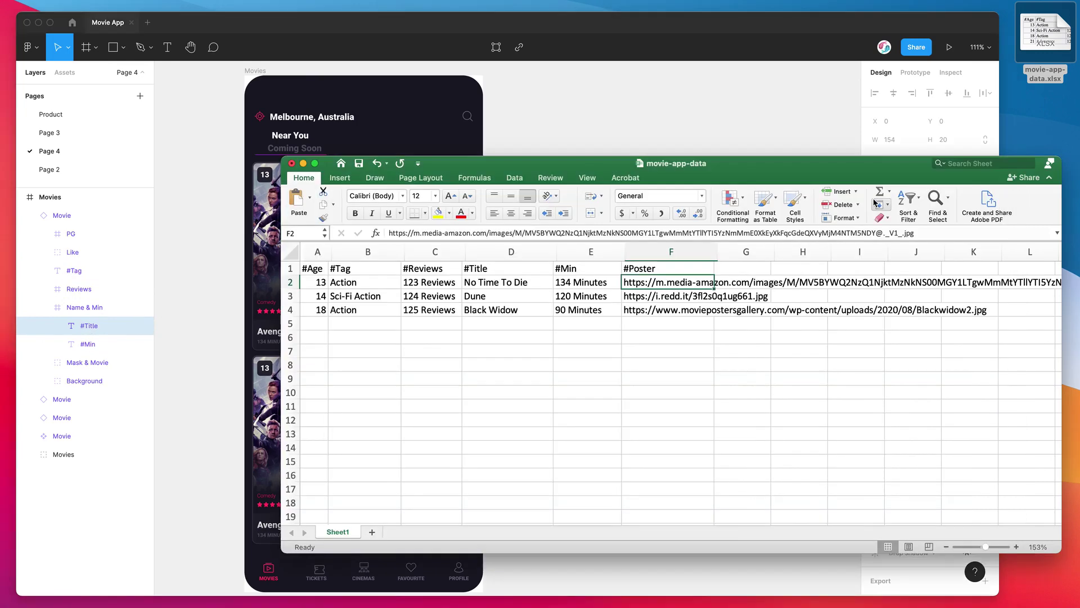
{"action": "left_click_drag", "start_coordinate": [844, 175], "coordinate": [843, 176]}
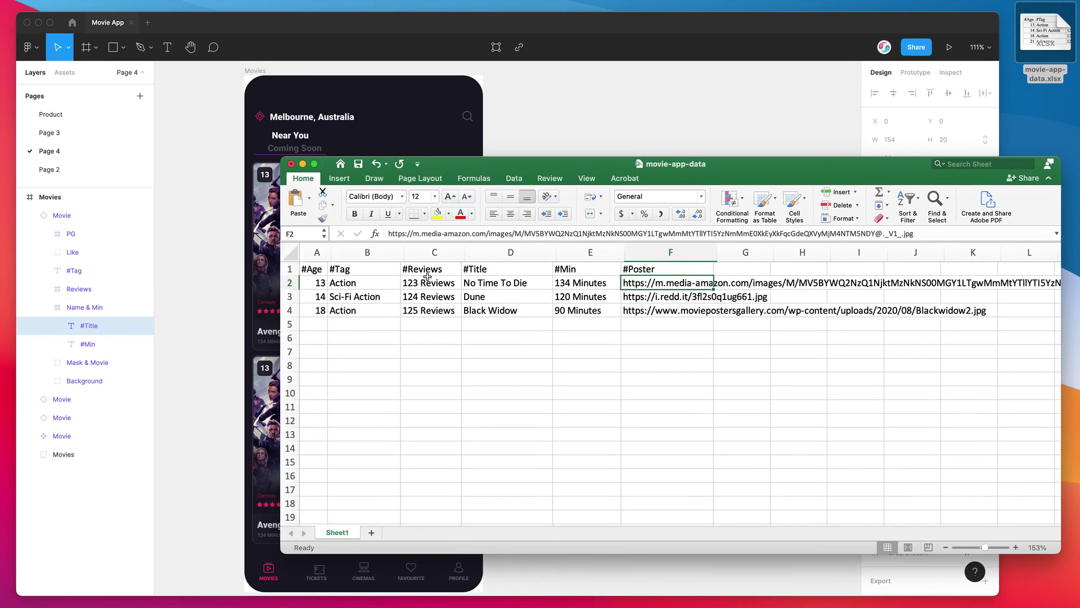
{"action": "left_click", "coordinate": [650, 322]}
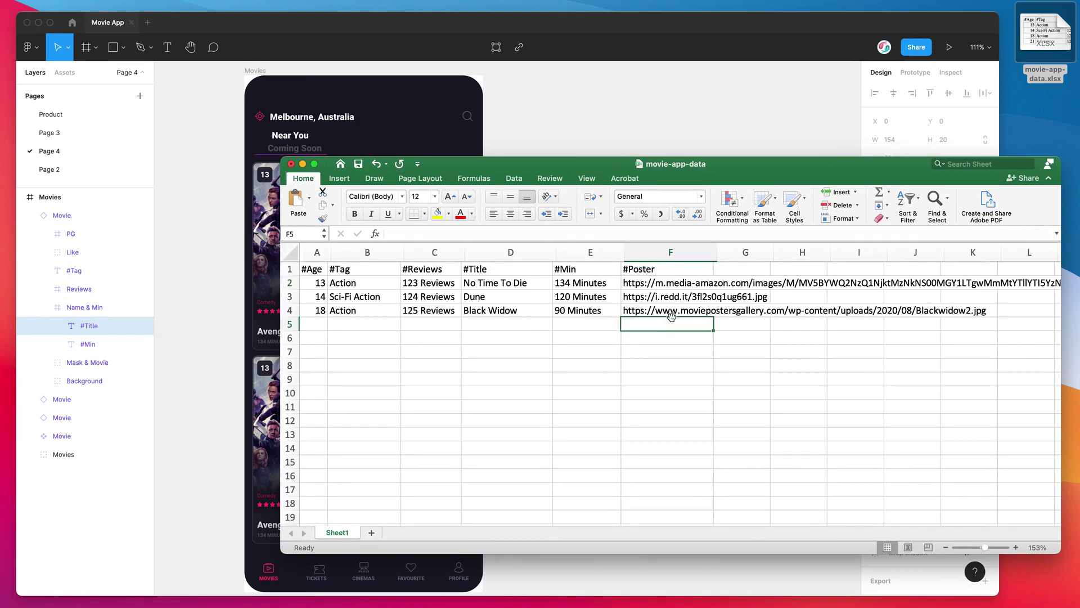
{"action": "left_click", "coordinate": [311, 323]}
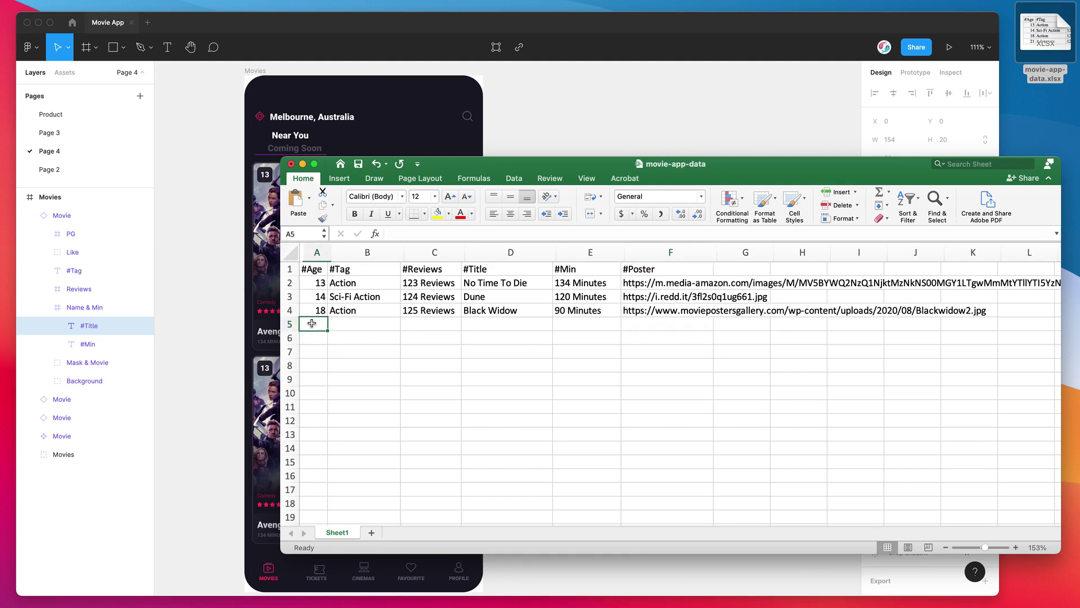
{"action": "type", "text": "18"}
{"action": "left_click", "coordinate": [339, 325]}
{"action": "type", "text": "Action"}
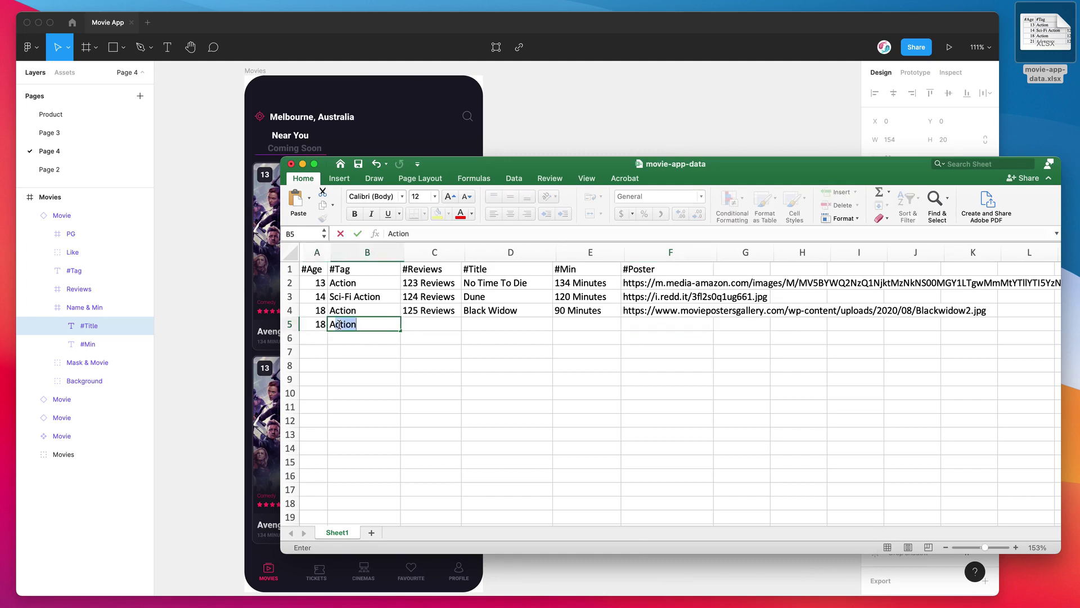
{"action": "left_click", "coordinate": [425, 324]}
{"action": "type", "text": "12"}
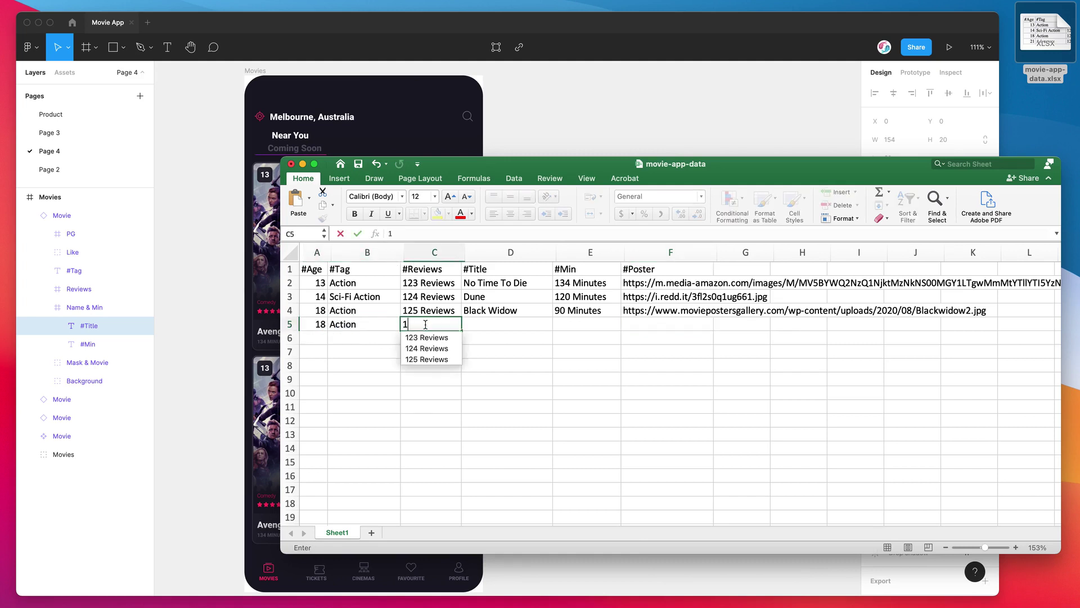
{"action": "left_click", "coordinate": [426, 342]}
Step: Add the title Suicide Squad and runtime 120 Minutes, fixing the 'Minte' typo
{"action": "left_click", "coordinate": [495, 323]}
{"action": "type", "text": "S"}
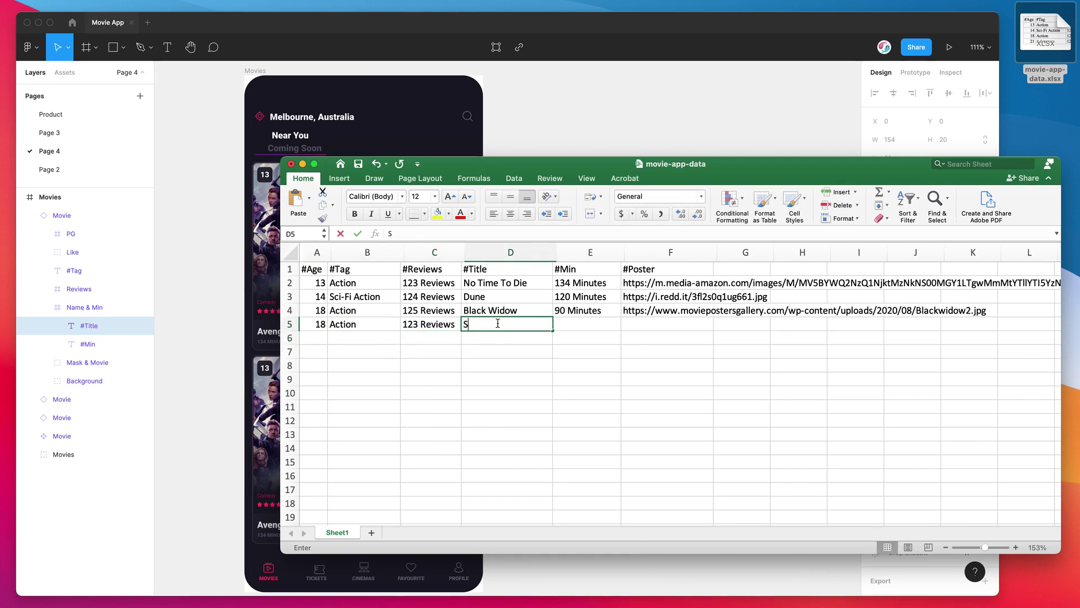
{"action": "type", "text": "uicide Squad"}
{"action": "key", "text": "Return"}
{"action": "left_click", "coordinate": [573, 325]}
{"action": "type", "text": "120"}
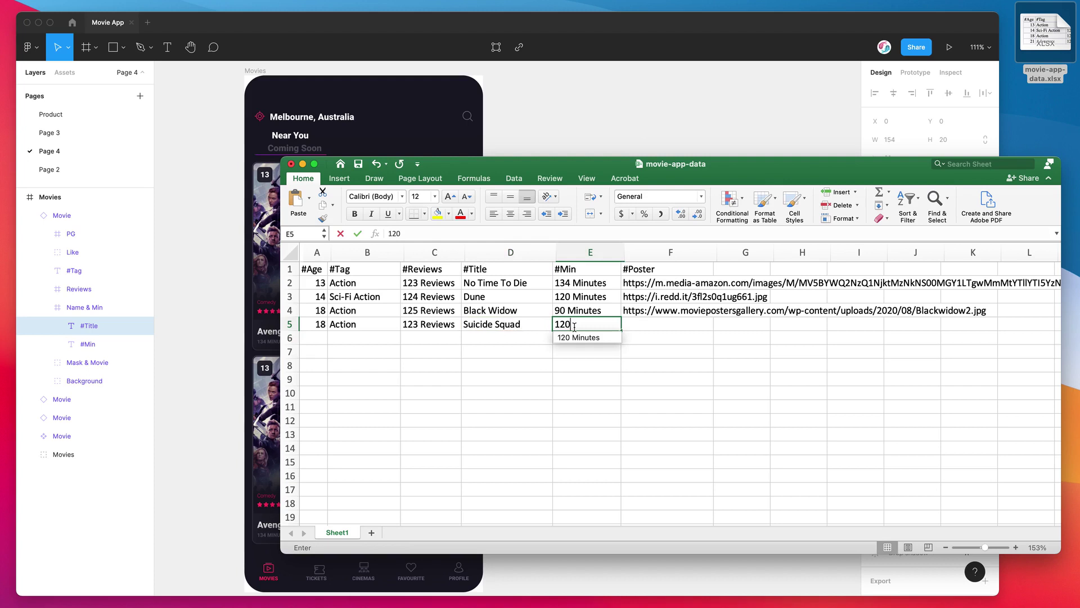
{"action": "type", "text": " Minte"}
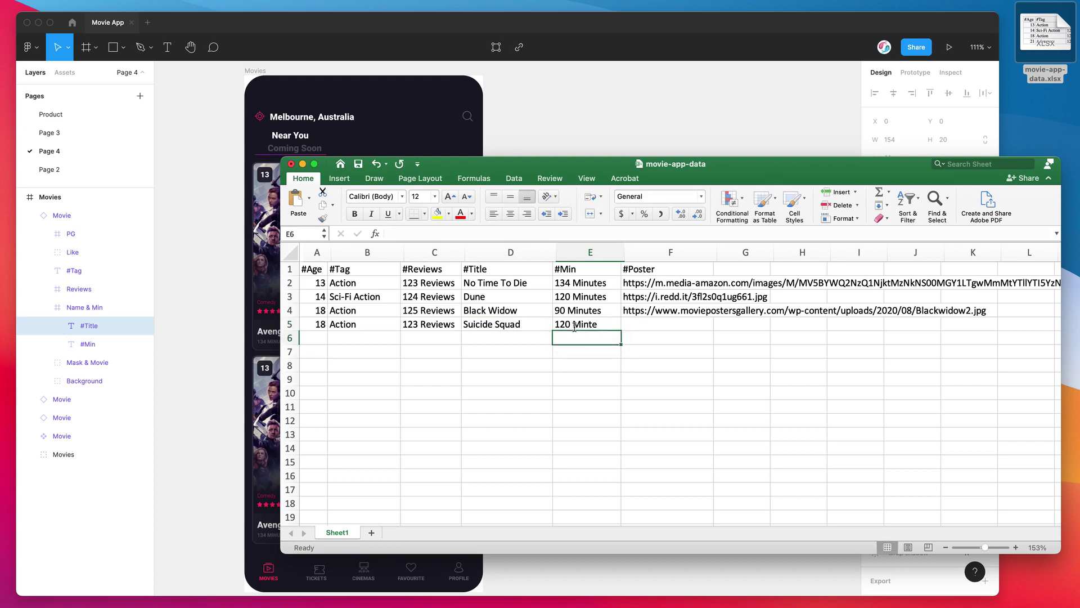
{"action": "right_click", "coordinate": [579, 328]}
{"action": "key", "text": "Escape"}
{"action": "double_click", "coordinate": [584, 324]}
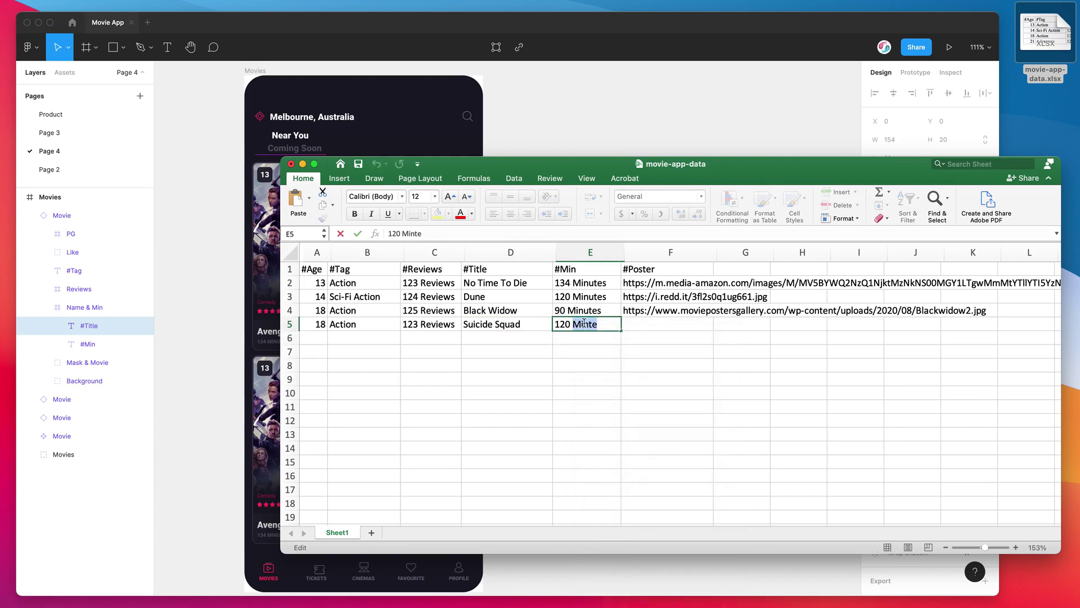
{"action": "type", "text": "Mi"}
{"action": "key", "text": "Return"}
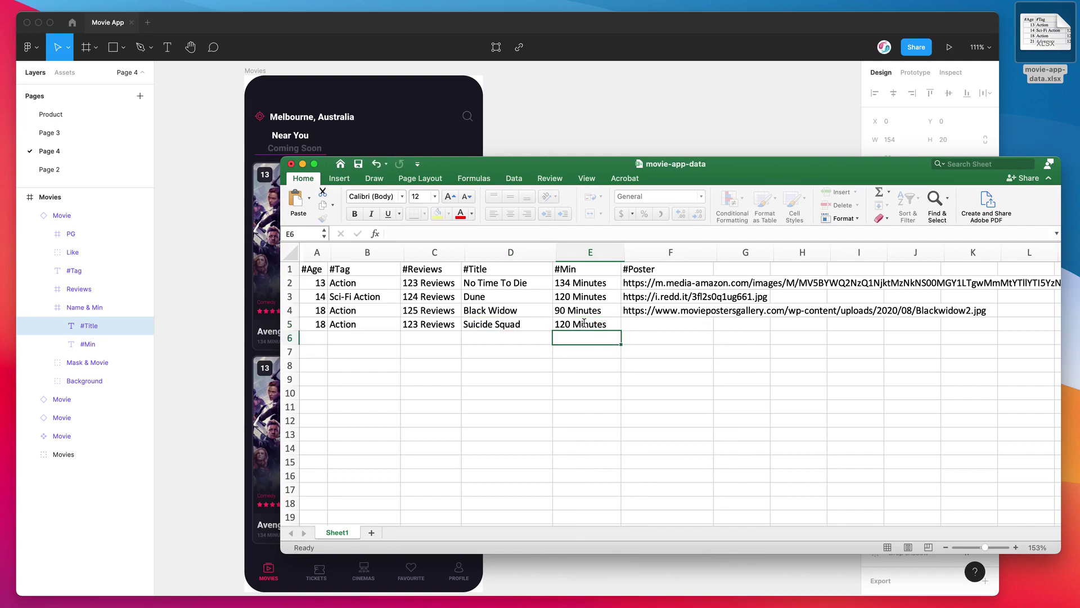
{"action": "left_click", "coordinate": [631, 326]}
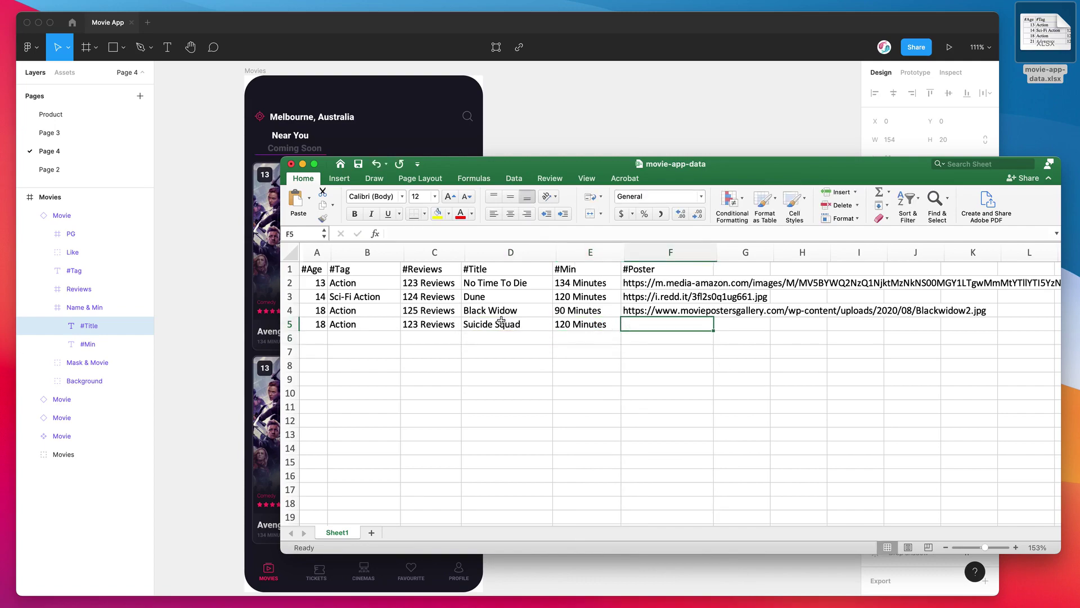
Step: Copy the image address of the first Suicide Squad poster result from IMDb
{"action": "key", "text": "super+Tab"}
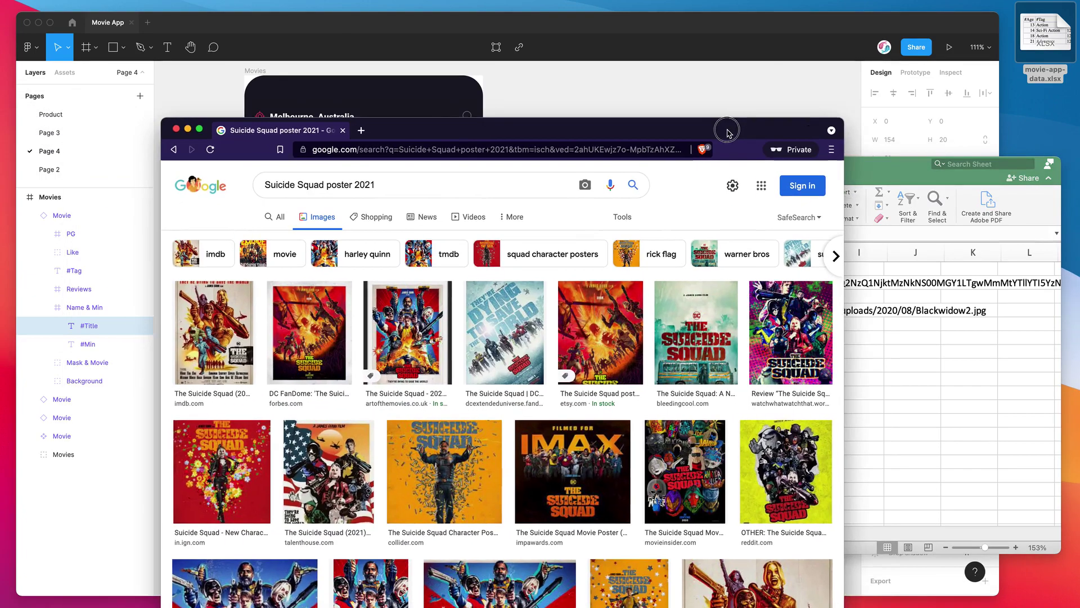
{"action": "left_click_drag", "start_coordinate": [554, 129], "coordinate": [734, 89]}
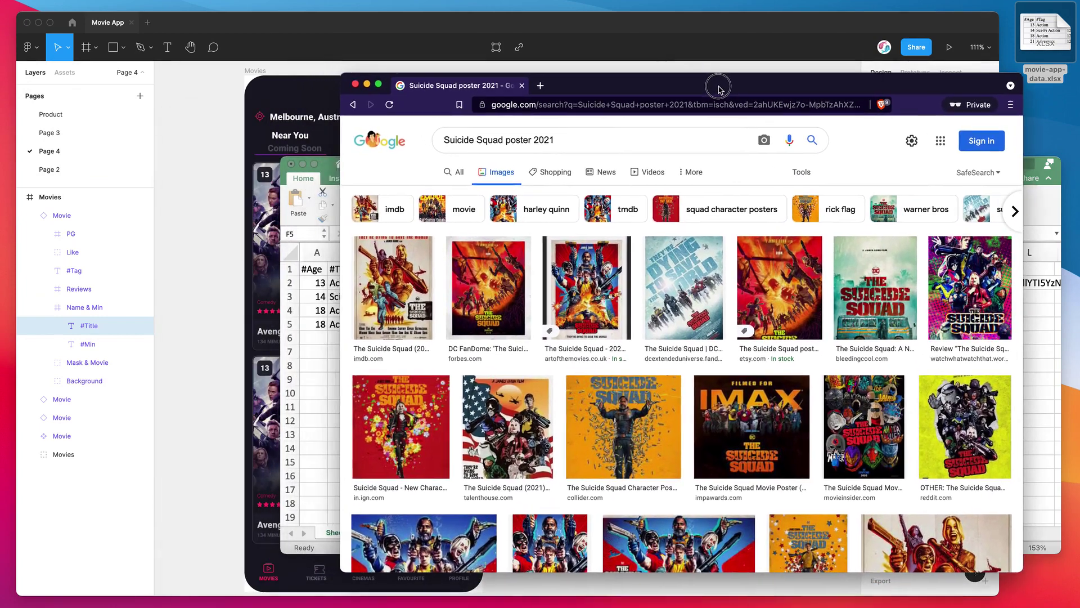
{"action": "left_click", "coordinate": [409, 276]}
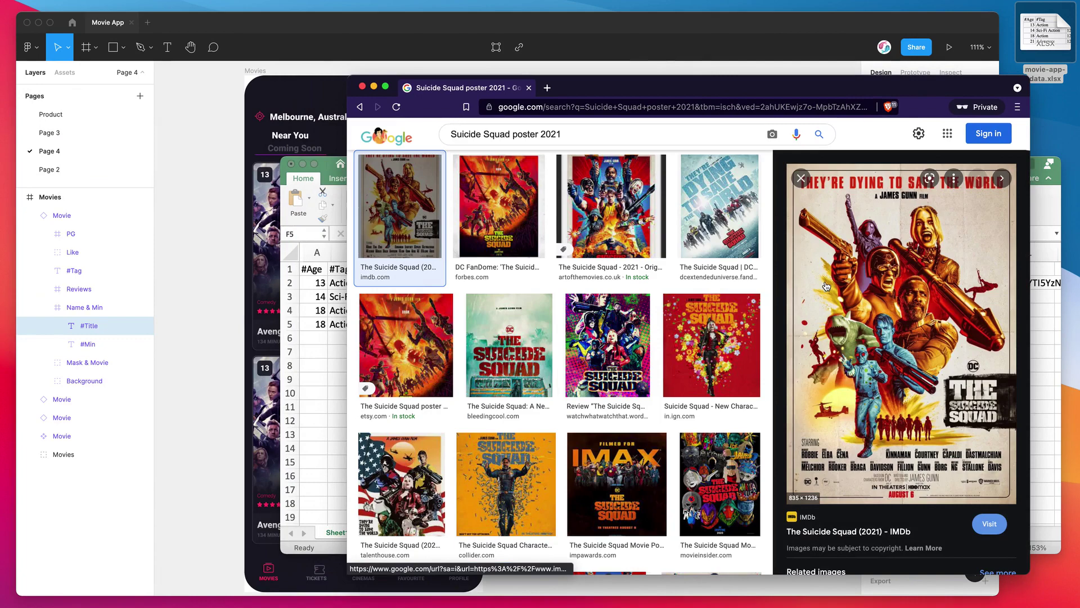
{"action": "right_click", "coordinate": [813, 257]}
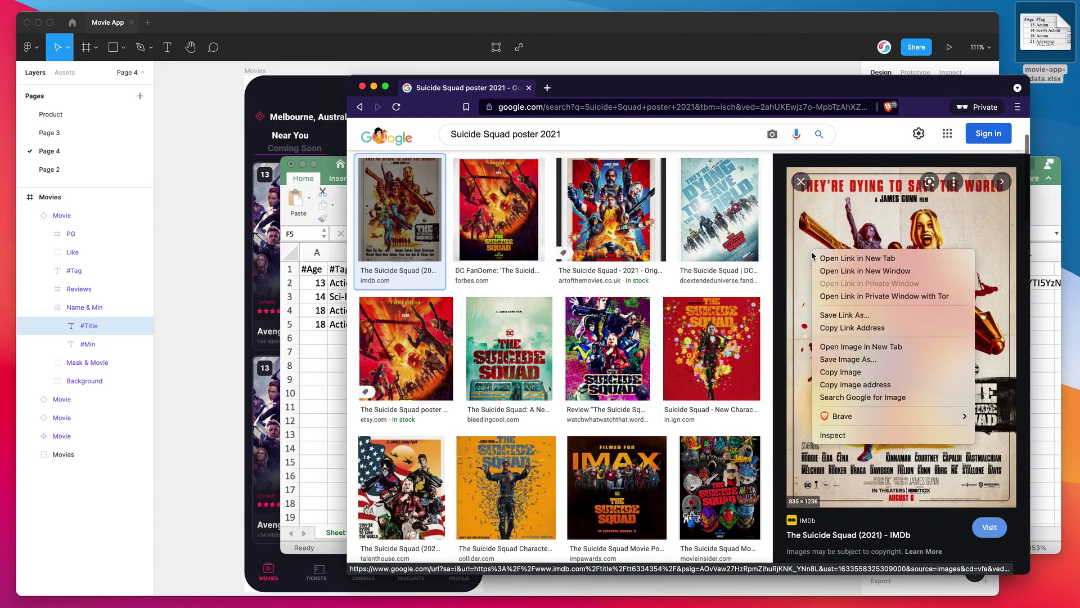
{"action": "left_click", "coordinate": [844, 387]}
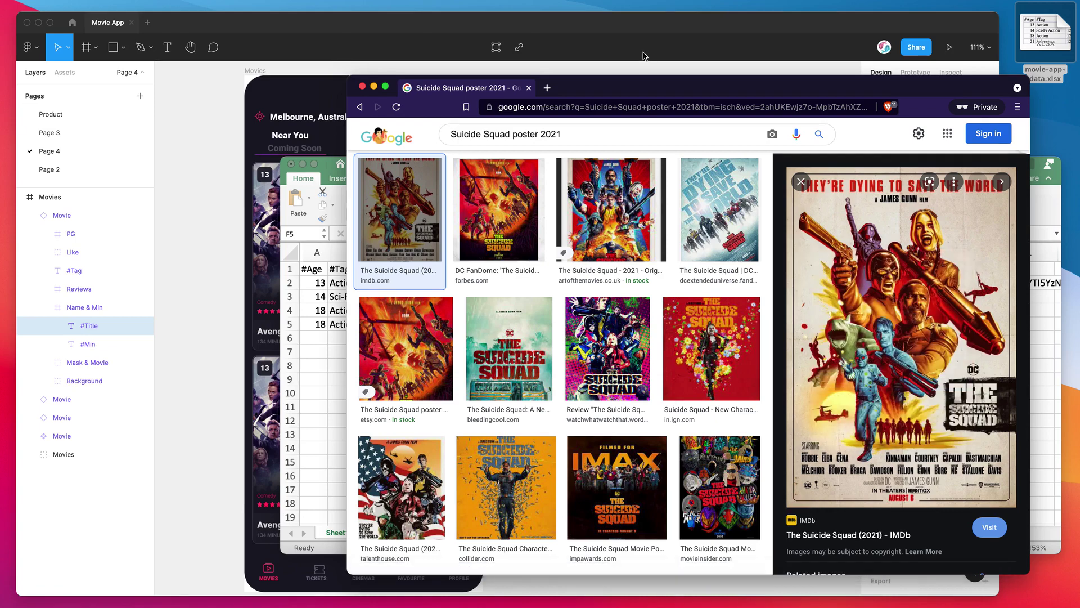
{"action": "left_click", "coordinate": [1033, 213]}
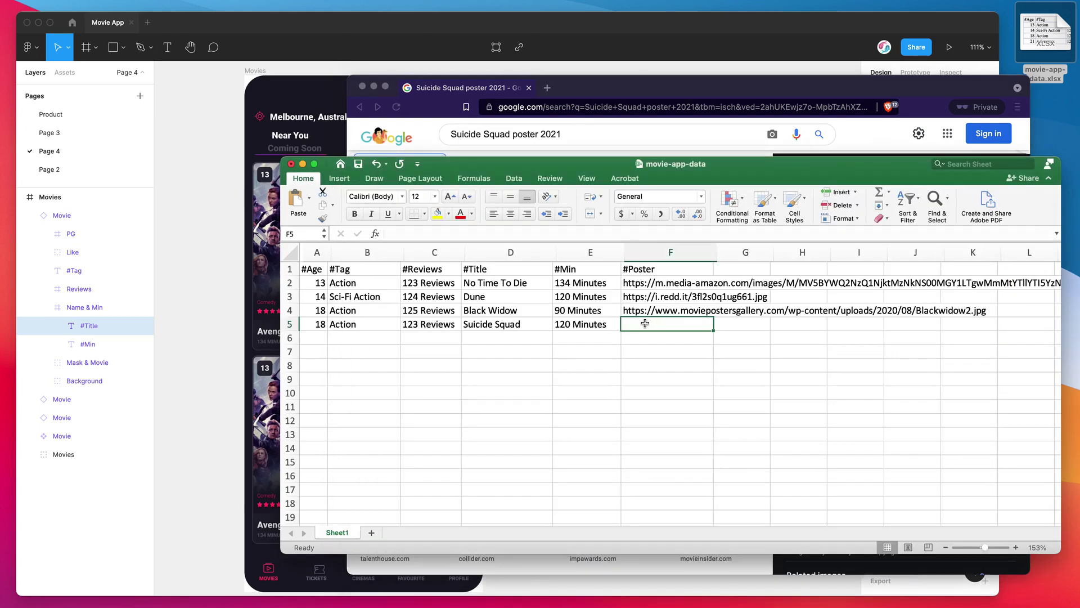
Step: Paste the Suicide Squad poster address into F5 and compare it with F4
{"action": "type", "text": "https://m.media-amazon.com/images/M/MV5BNGM3YzdlOWYtNjViZS00MTE2LWE1MWUtZmE2ZTcxZjcyMmU3XkEyXkFqcGdeQXVyODEyNTI1MjA@._V1_.jpg"}
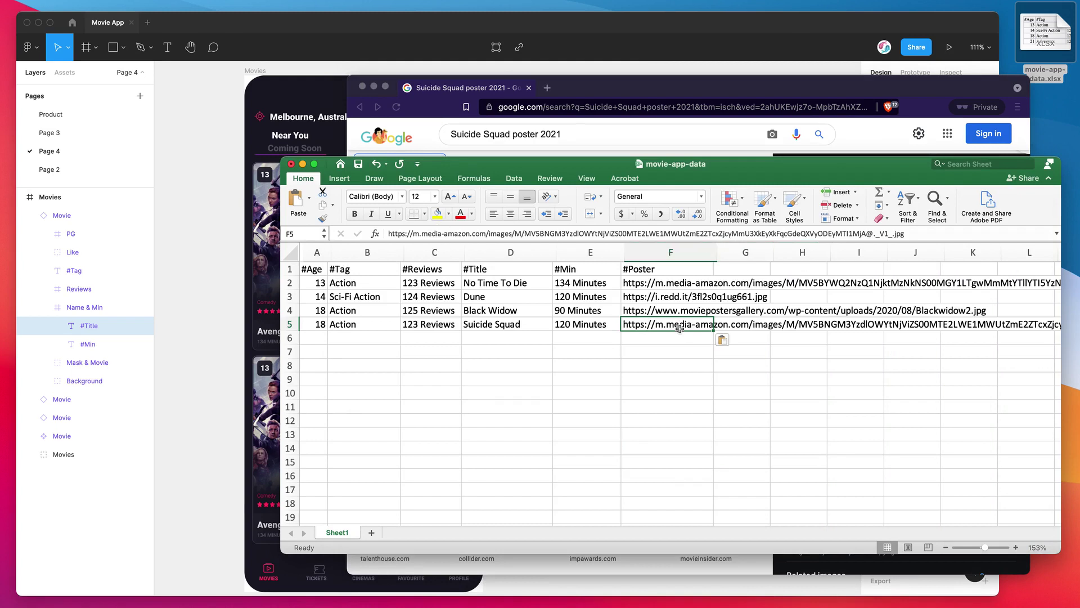
{"action": "left_click", "coordinate": [657, 310]}
{"action": "left_click", "coordinate": [652, 324]}
Step: Minimise the browser and Excel to bring the Figma Movies screen forward
{"action": "left_click_drag", "start_coordinate": [514, 167], "coordinate": [470, 168]}
{"action": "left_click", "coordinate": [373, 86]}
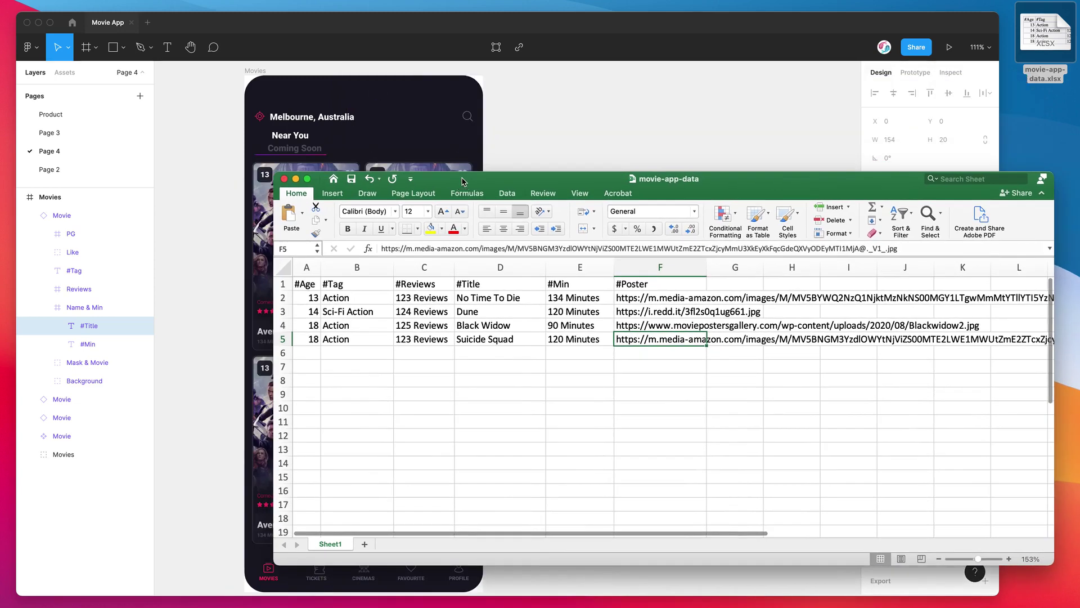
{"action": "left_click", "coordinate": [296, 181]}
{"action": "left_click", "coordinate": [601, 193]}
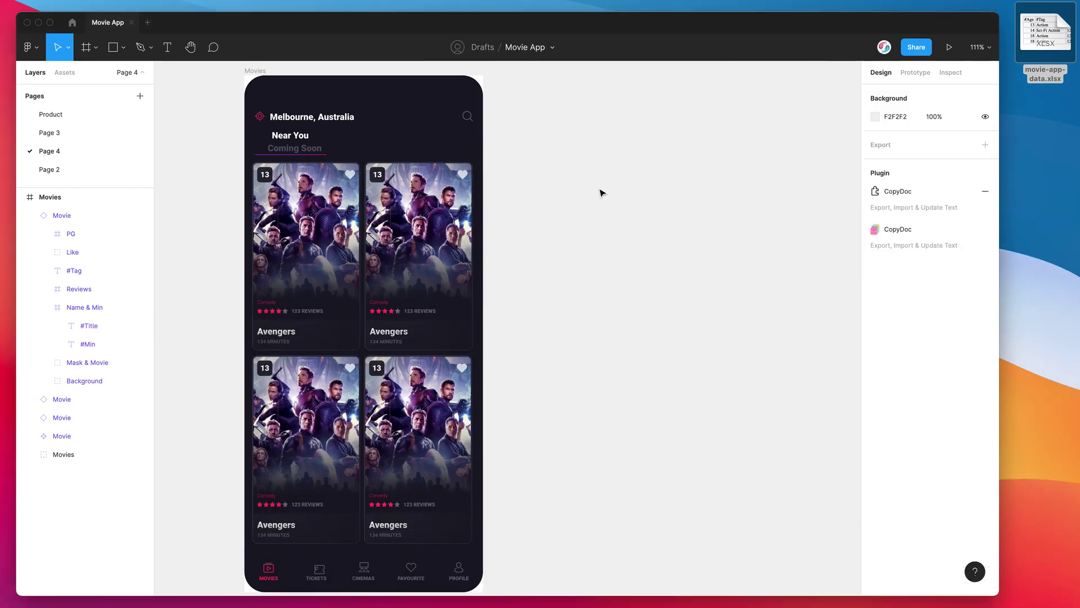
Step: Run CopyDoc Text Kit from the canvas Plugins menu and move its window into view
{"action": "right_click", "coordinate": [597, 191]}
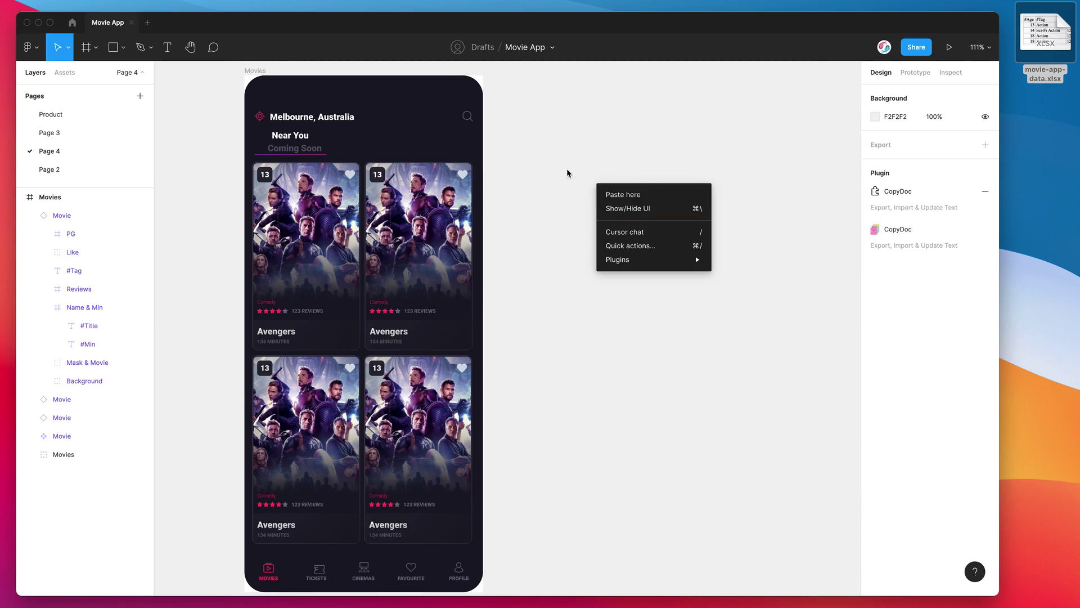
{"action": "mouse_move", "coordinate": [622, 258]}
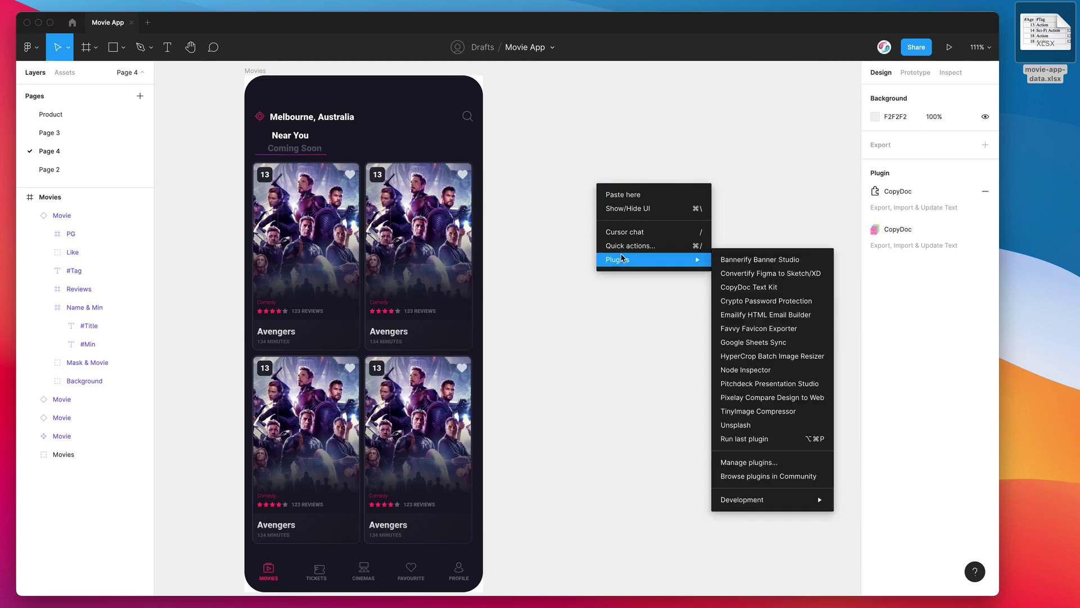
{"action": "left_click", "coordinate": [739, 288]}
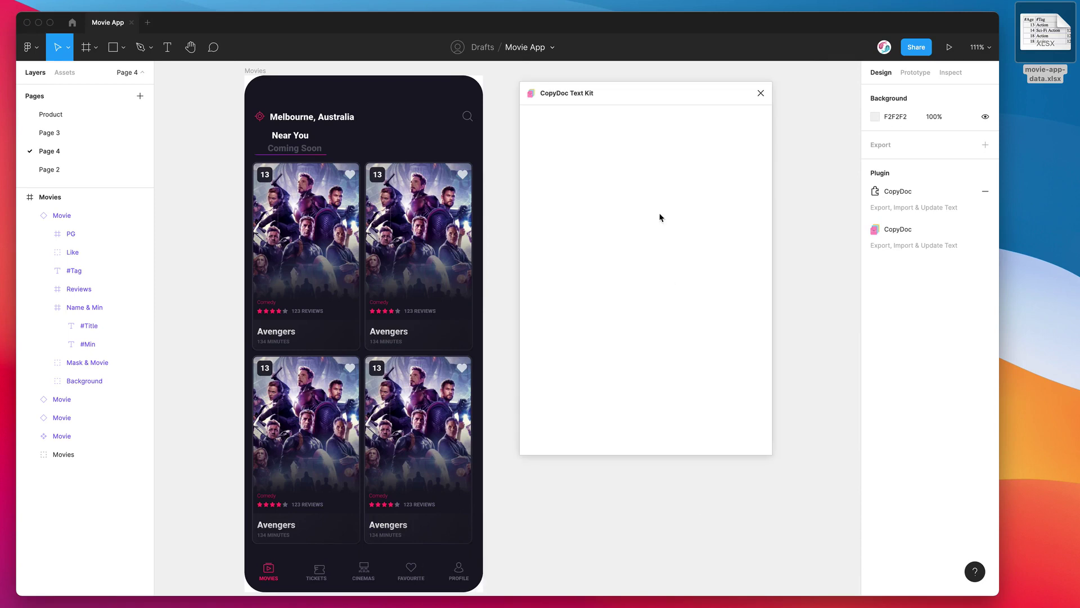
{"action": "left_click_drag", "start_coordinate": [634, 97], "coordinate": [664, 138]}
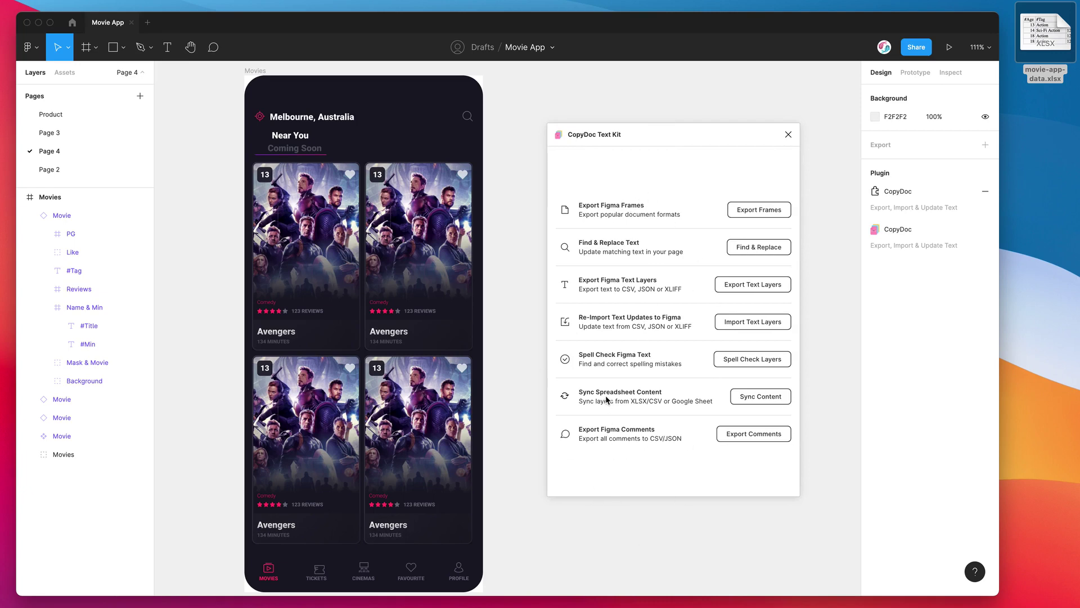
Step: Open Sync Content in CopyDoc and drop movie-app-data.xlsx onto its XLSX/CSV zone
{"action": "left_click", "coordinate": [755, 400]}
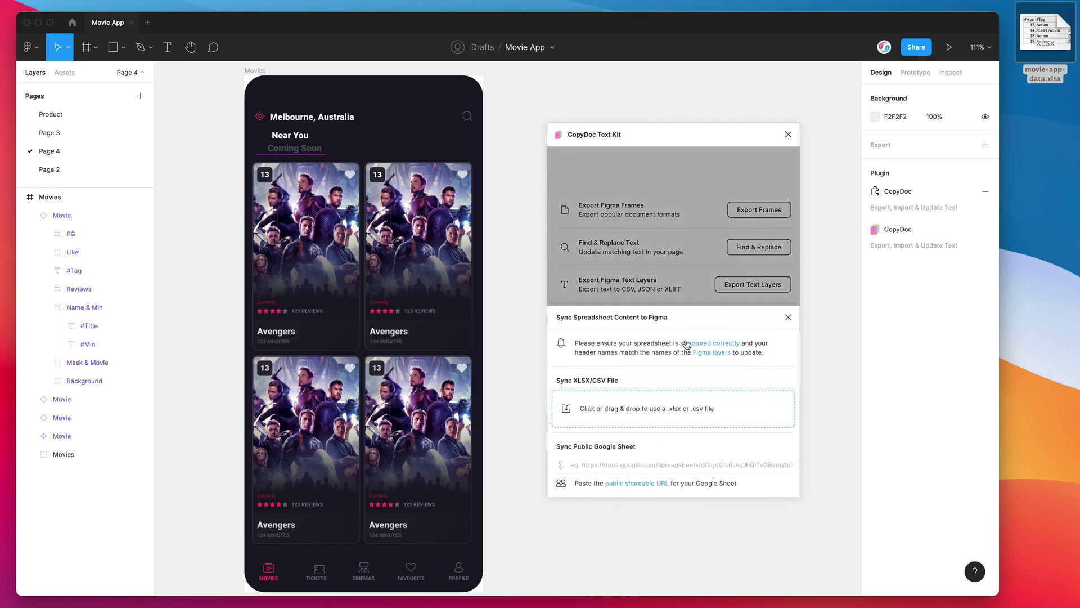
{"action": "left_click_drag", "start_coordinate": [661, 139], "coordinate": [652, 104]}
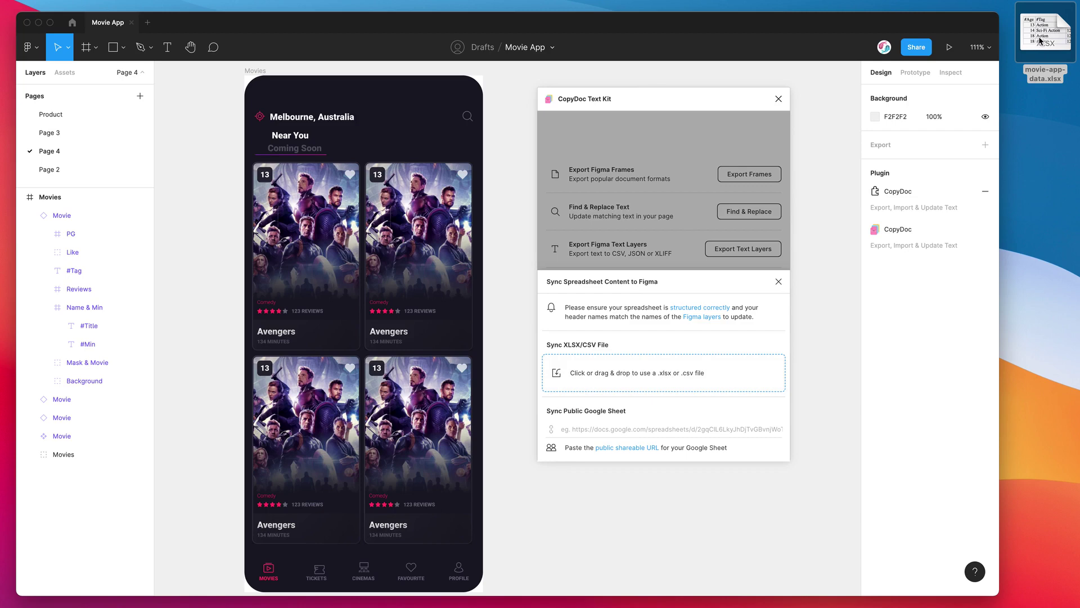
{"action": "left_click_drag", "start_coordinate": [1045, 33], "coordinate": [633, 376]}
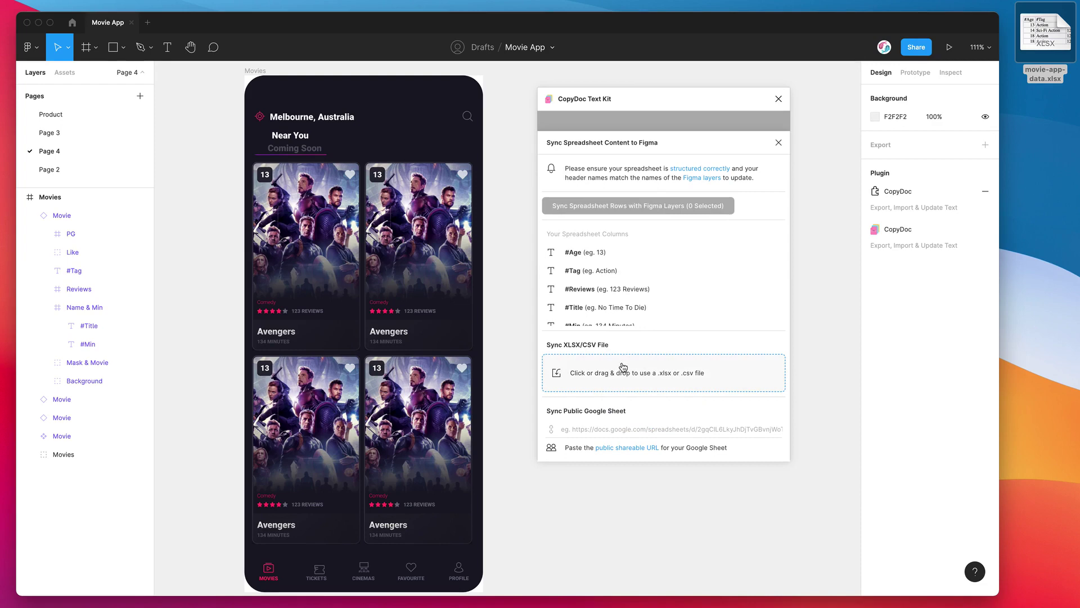
{"action": "scroll", "coordinate": [608, 265], "scroll_direction": "down", "scroll_amount": 2}
{"action": "scroll", "coordinate": [602, 258], "scroll_direction": "up", "scroll_amount": 2}
{"action": "scroll", "coordinate": [567, 256], "scroll_direction": "down", "scroll_amount": 2}
{"action": "scroll", "coordinate": [567, 256], "scroll_direction": "up", "scroll_amount": 2}
{"action": "scroll", "coordinate": [575, 298], "scroll_direction": "down", "scroll_amount": 2}
{"action": "scroll", "coordinate": [584, 292], "scroll_direction": "up", "scroll_amount": 2}
{"action": "scroll", "coordinate": [622, 296], "scroll_direction": "down", "scroll_amount": 2}
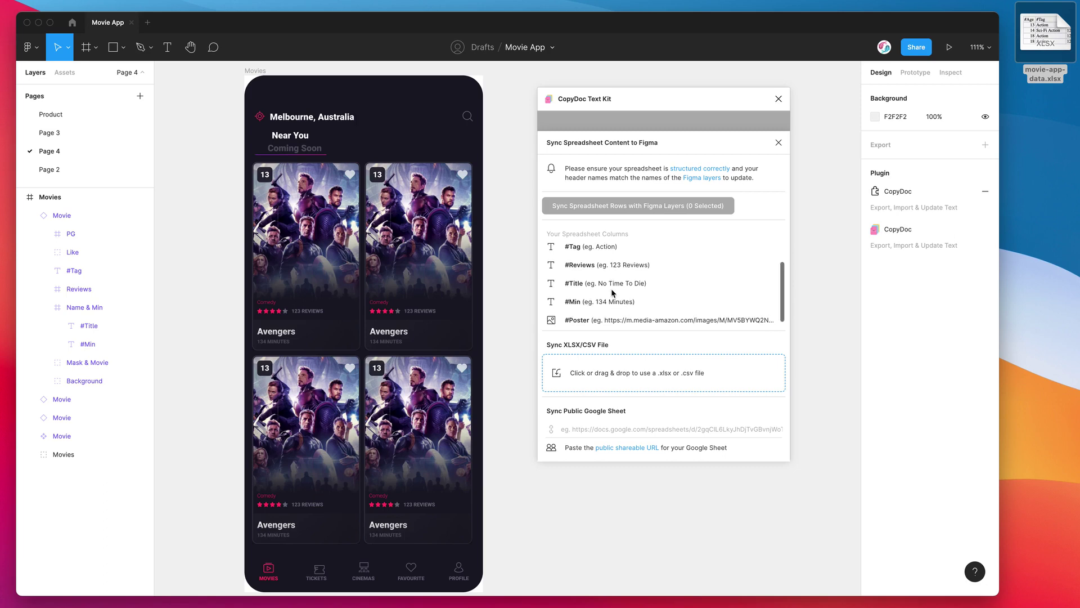
{"action": "scroll", "coordinate": [616, 292], "scroll_direction": "up", "scroll_amount": 2}
{"action": "scroll", "coordinate": [612, 288], "scroll_direction": "down", "scroll_amount": 2}
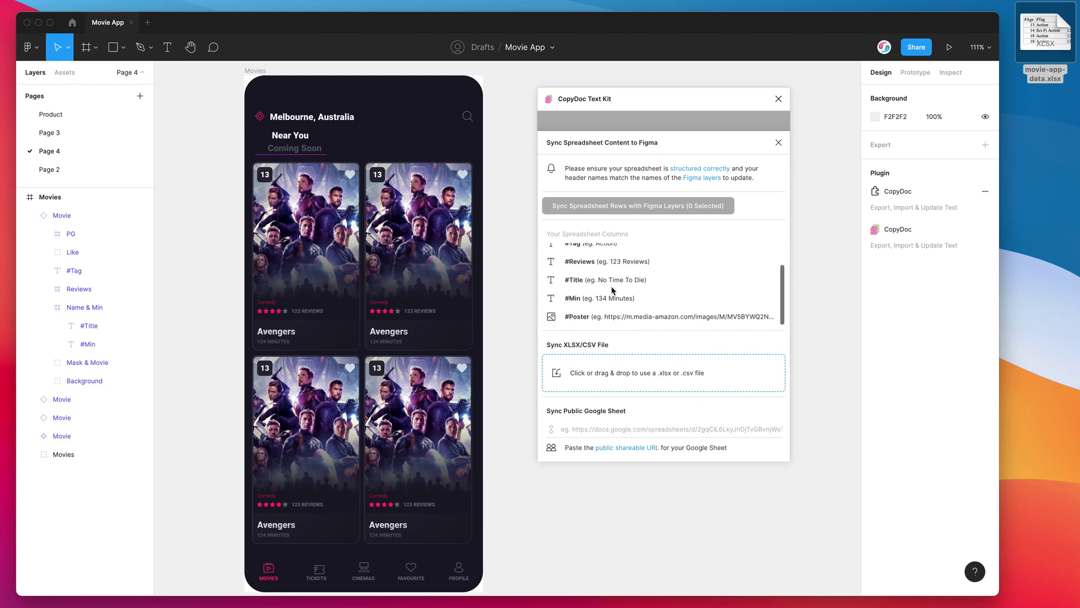
{"action": "scroll", "coordinate": [610, 283], "scroll_direction": "up", "scroll_amount": 2}
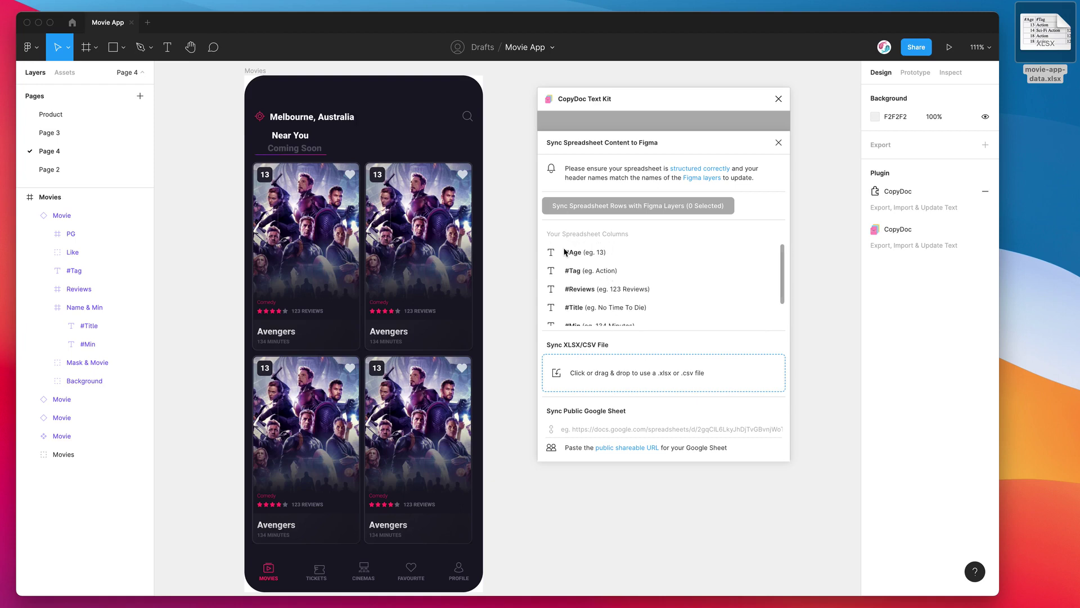
Step: Shift-select the four Movie card instances and collapse the first Movie layer's children
{"action": "left_click", "coordinate": [316, 233]}
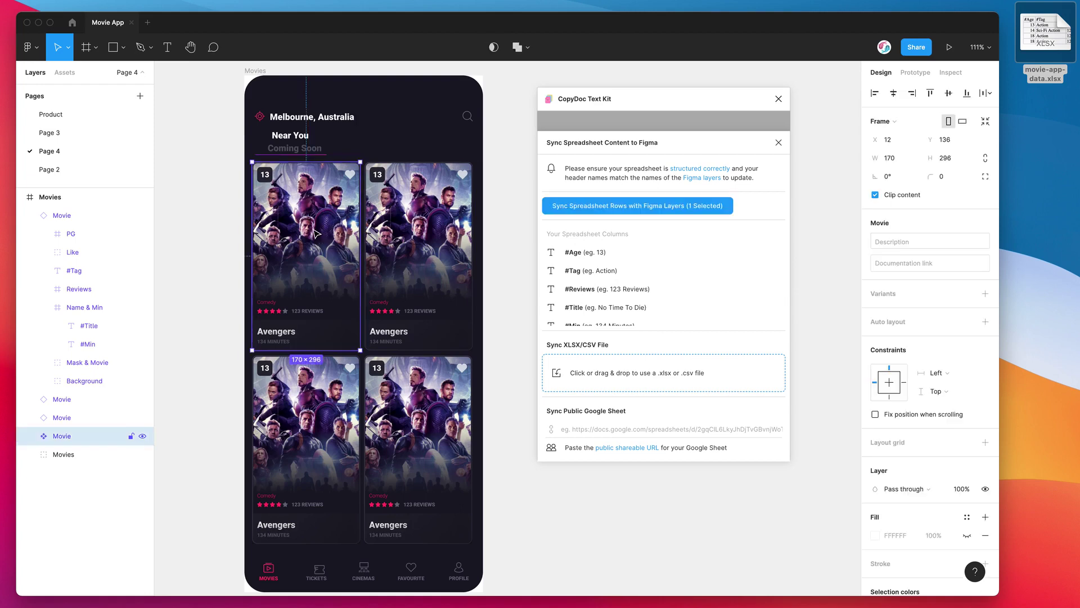
{"action": "left_click", "coordinate": [393, 234], "text": "shift"}
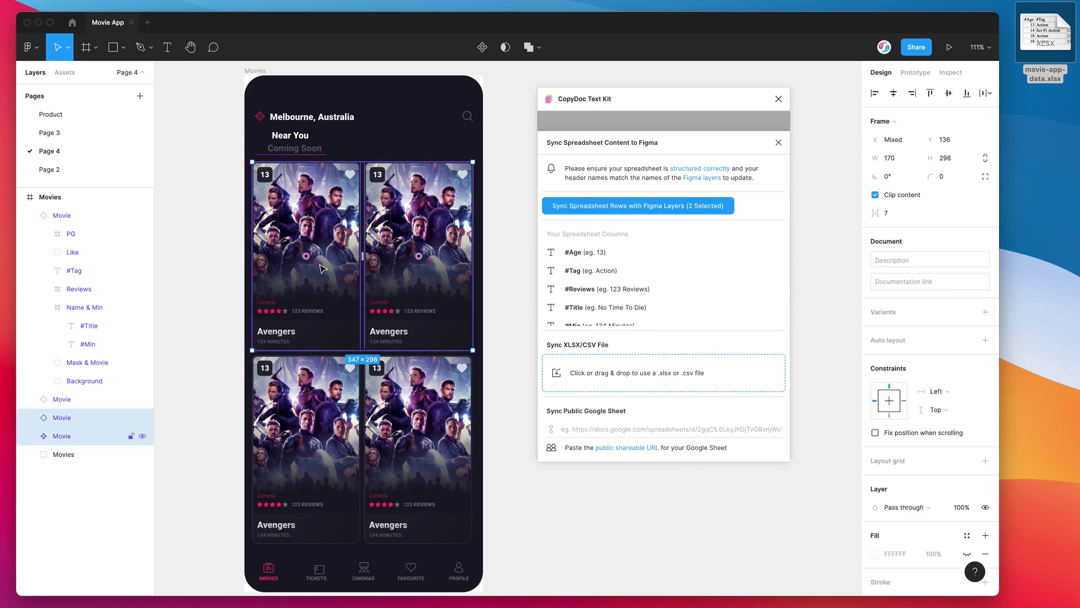
{"action": "left_click", "coordinate": [317, 407], "text": "shift"}
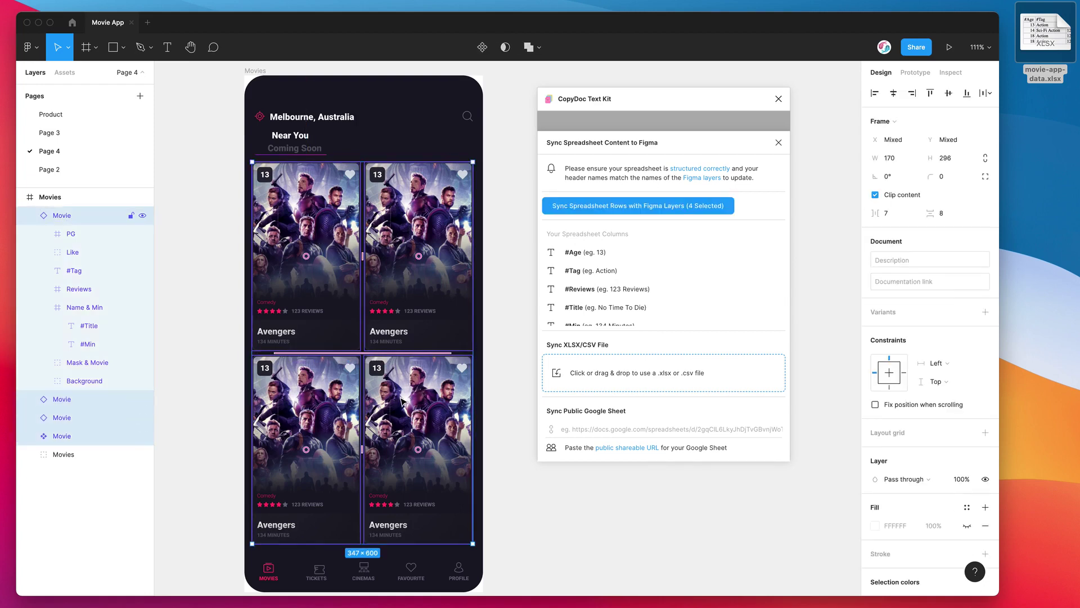
{"action": "left_click", "coordinate": [417, 428], "text": "shift"}
{"action": "left_click", "coordinate": [30, 215]}
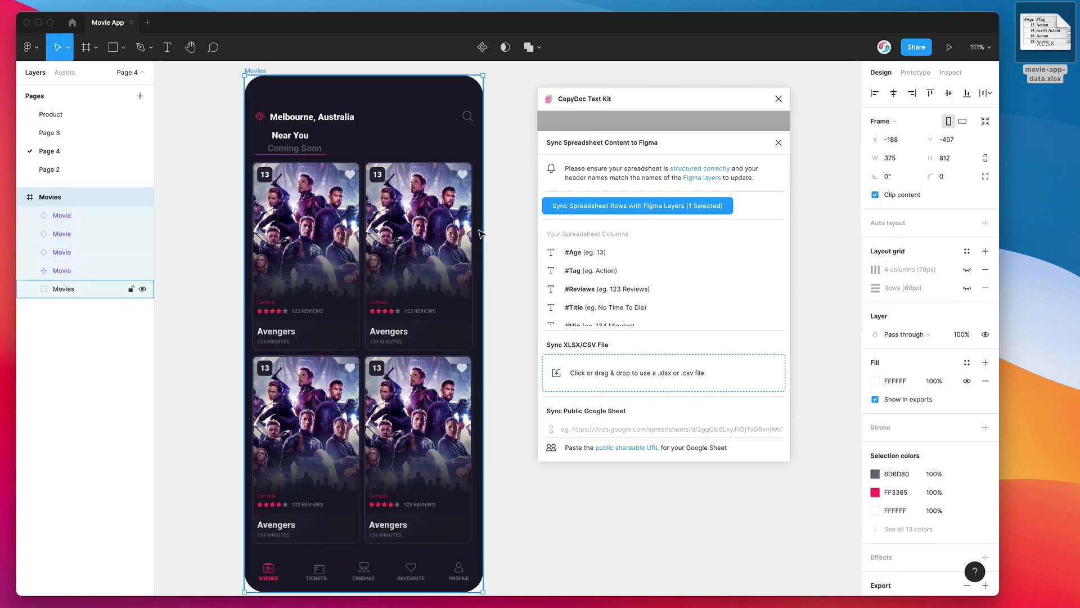
Step: Clear the selection and reselect all four movie cards so CopyDoc shows 4 Selected
{"action": "left_click", "coordinate": [496, 234]}
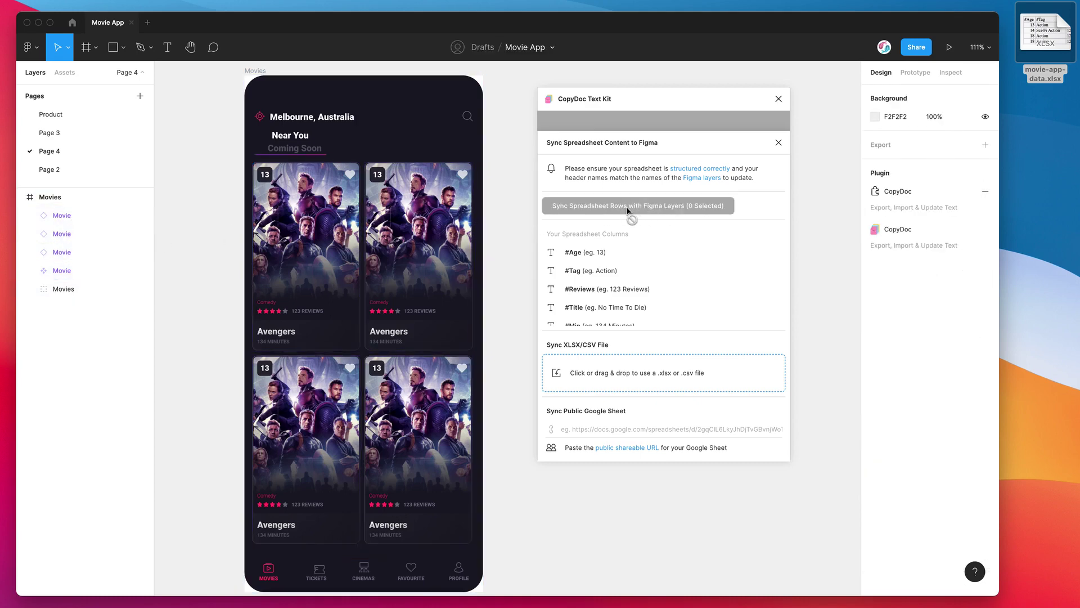
{"action": "left_click", "coordinate": [331, 224]}
{"action": "left_click", "coordinate": [419, 236], "text": "shift"}
{"action": "left_click", "coordinate": [313, 389], "text": "shift"}
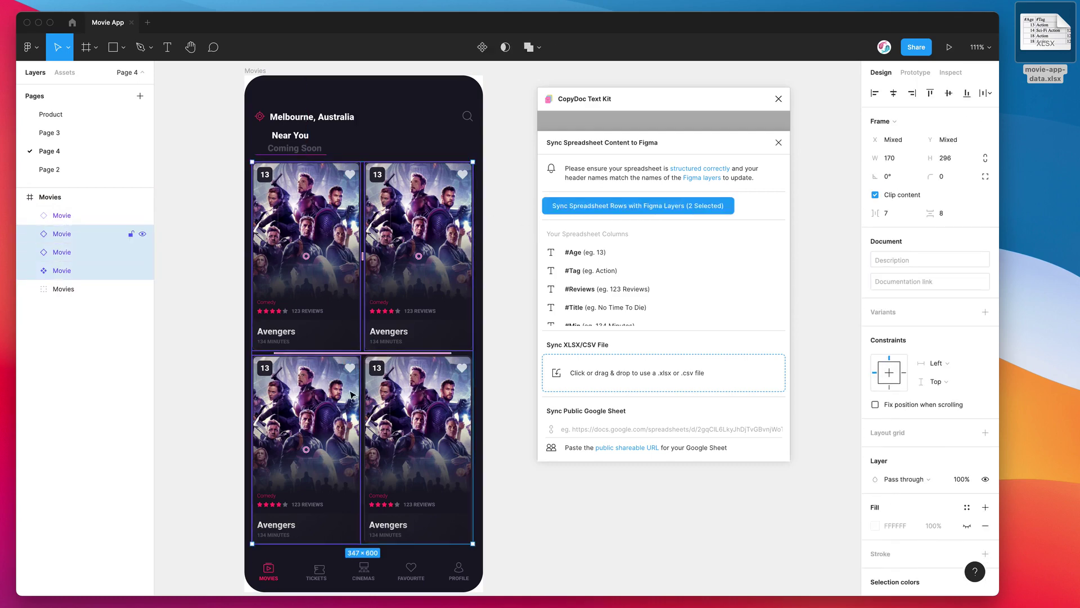
{"action": "left_click", "coordinate": [425, 396], "text": "shift"}
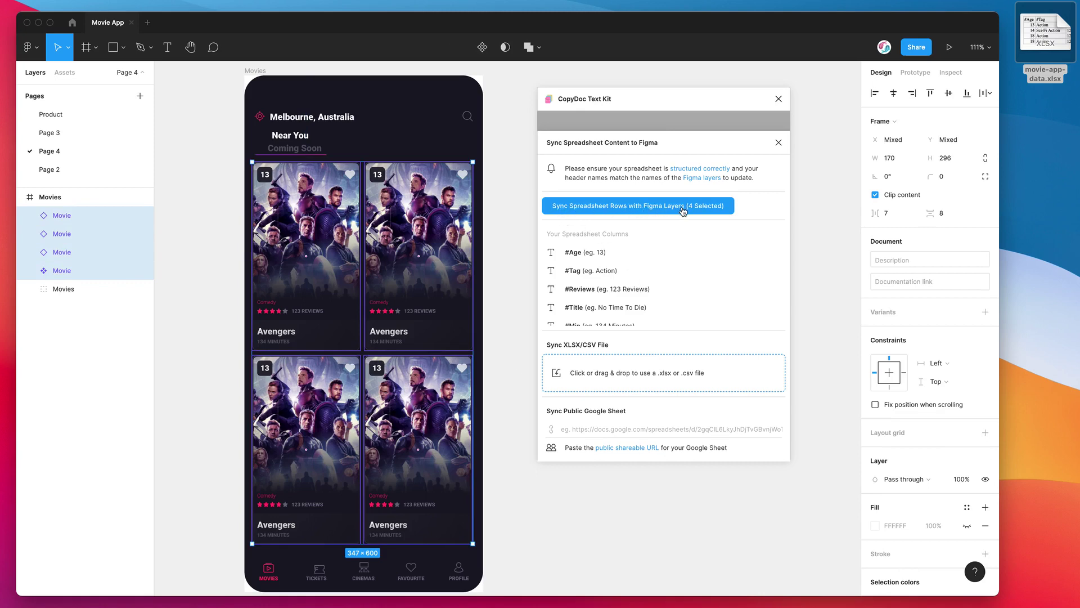
Step: Sync the spreadsheet rows into the cards: No Time To Die, Dune, Black Widow, Suicide Squad
{"action": "left_click", "coordinate": [631, 208]}
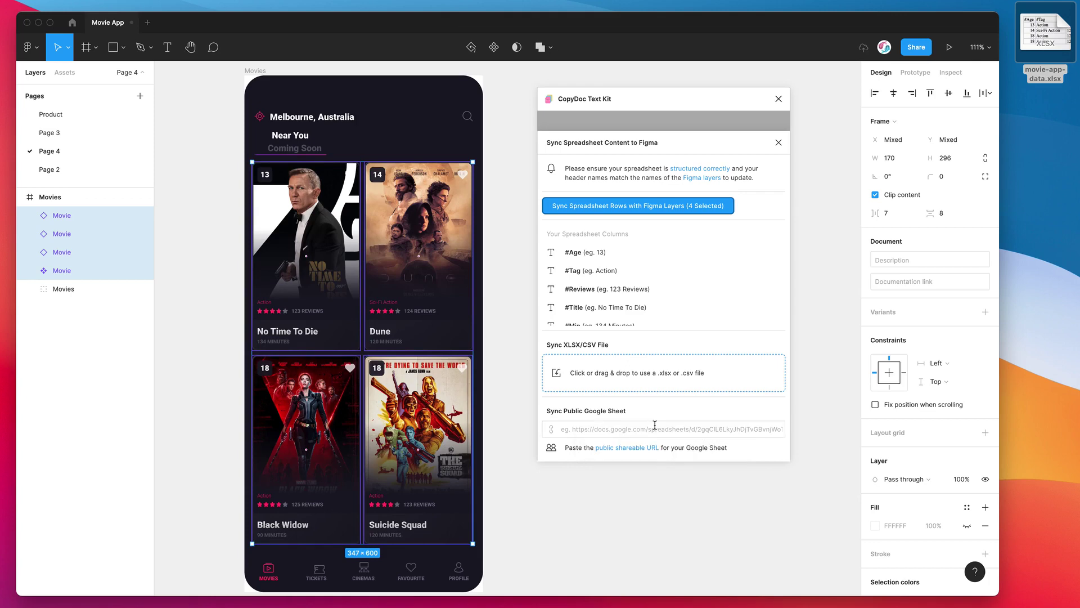
{"action": "left_click_drag", "start_coordinate": [670, 100], "coordinate": [705, 100]}
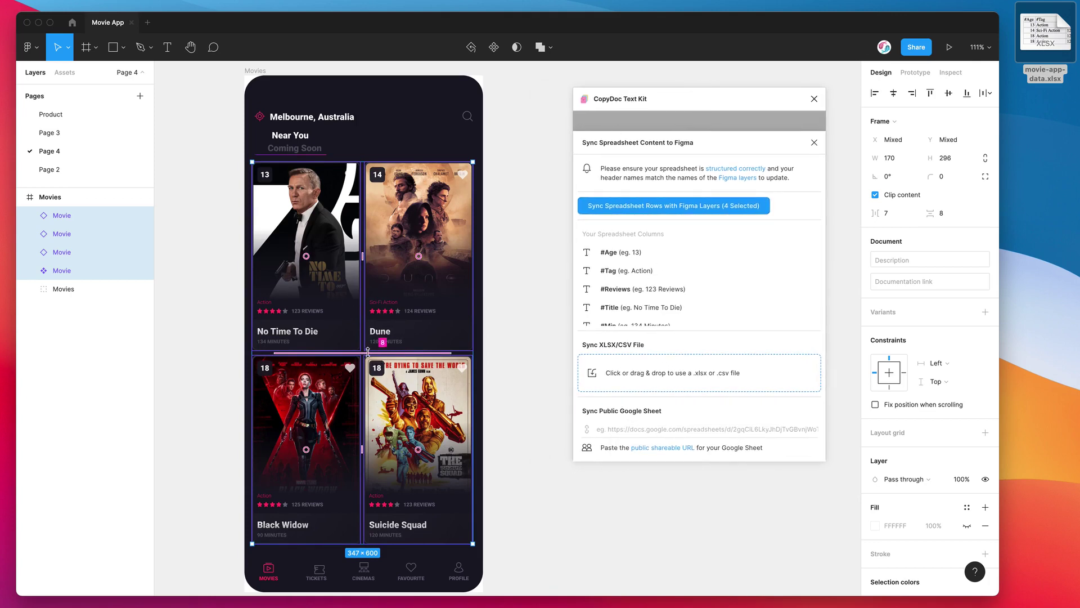
{"action": "scroll", "coordinate": [363, 353], "scroll_direction": "down", "scroll_amount": 2}
{"action": "scroll", "coordinate": [362, 353], "scroll_direction": "up", "scroll_amount": 1}
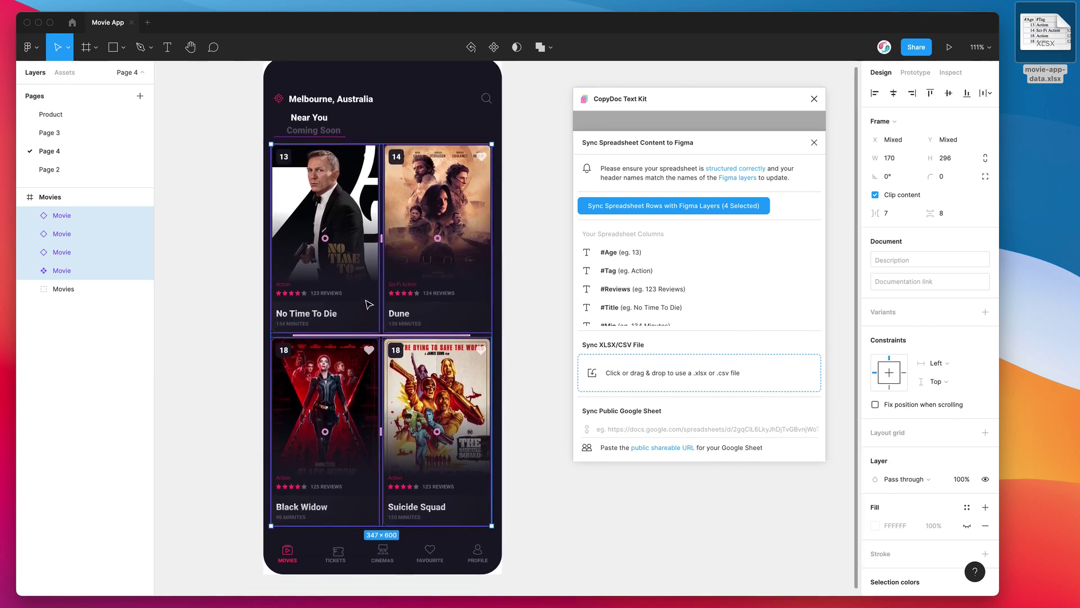
{"action": "scroll", "coordinate": [361, 287], "scroll_direction": "up", "scroll_amount": 4}
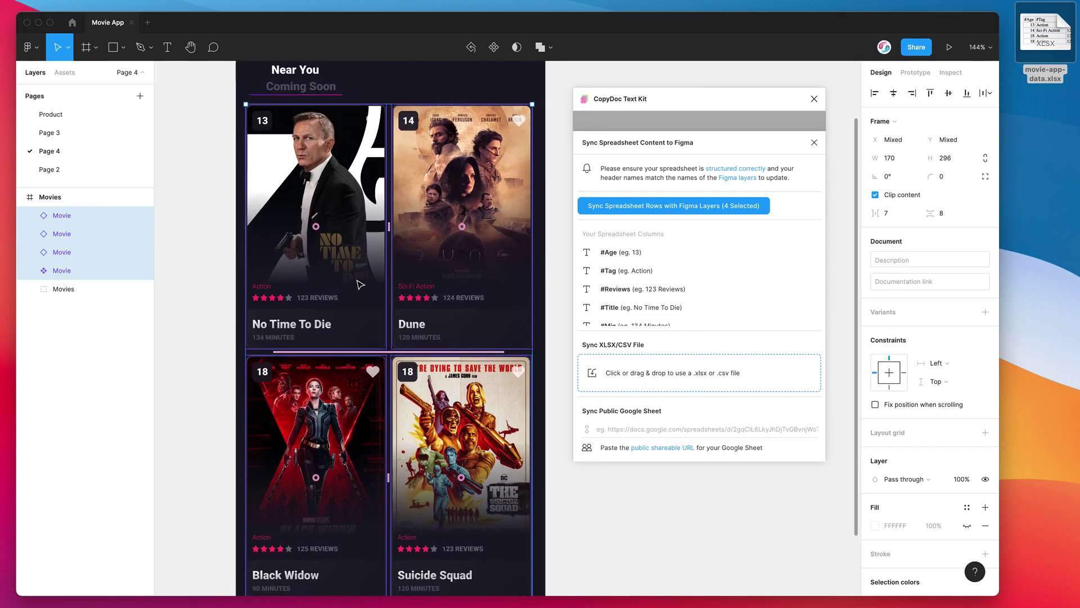
{"action": "scroll", "coordinate": [361, 284], "scroll_direction": "up", "scroll_amount": 2}
{"action": "scroll", "coordinate": [361, 284], "scroll_direction": "up", "scroll_amount": 1}
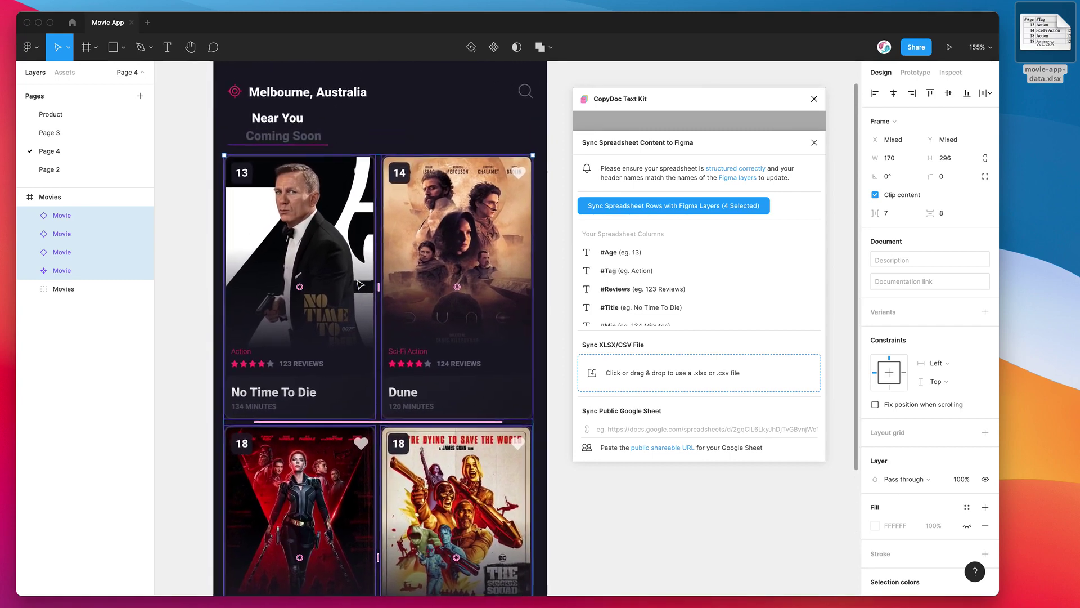
{"action": "scroll", "coordinate": [360, 284], "scroll_direction": "left", "scroll_amount": 1}
{"action": "scroll", "coordinate": [360, 284], "scroll_direction": "up", "scroll_amount": 1}
{"action": "scroll", "coordinate": [365, 289], "scroll_direction": "right", "scroll_amount": 1}
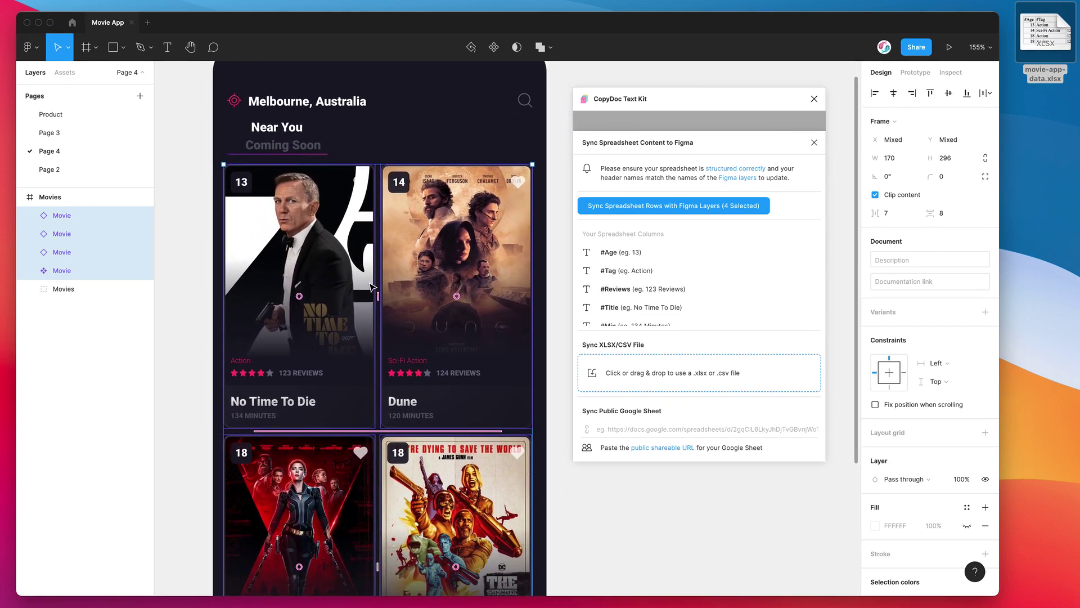
{"action": "scroll", "coordinate": [372, 296], "scroll_direction": "down", "scroll_amount": 1}
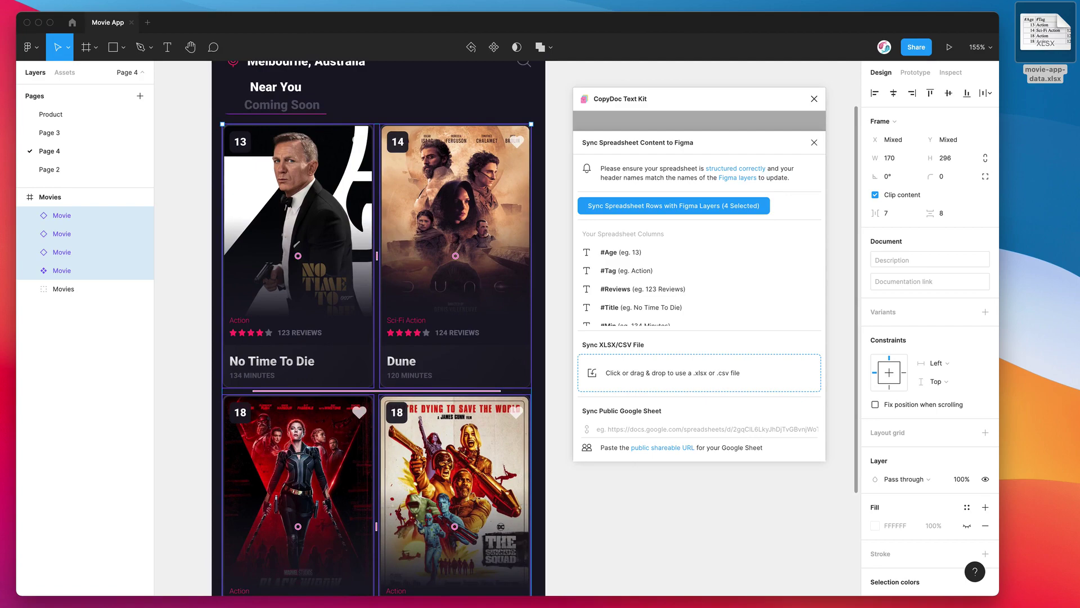
Step: Open movie-app-data.xlsx and position its window over the Figma design
{"action": "double_click", "coordinate": [1046, 33]}
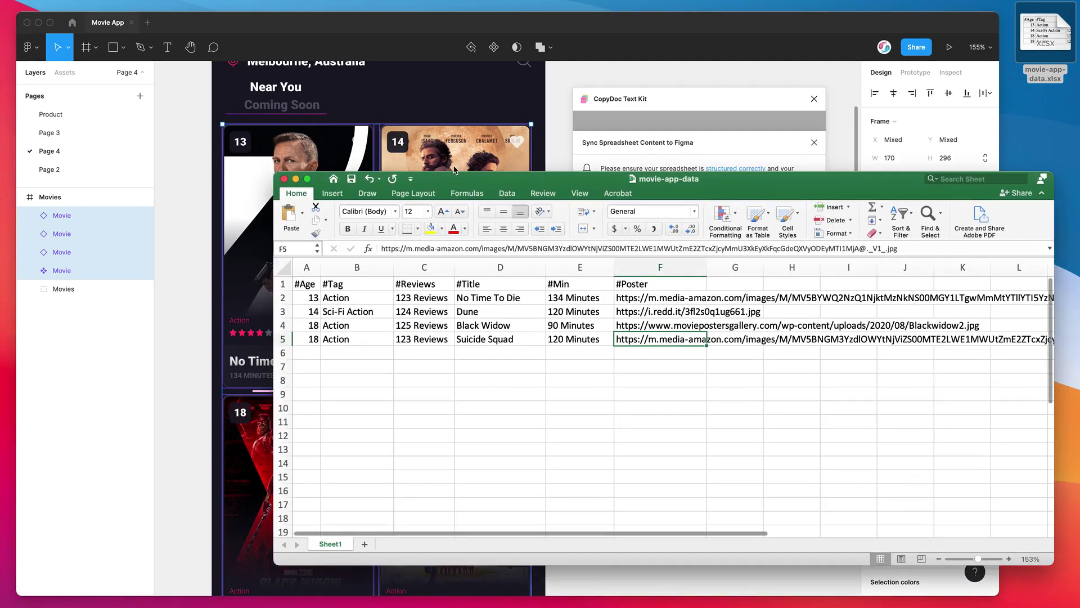
{"action": "left_click_drag", "start_coordinate": [532, 164], "coordinate": [599, 185]}
{"action": "left_click", "coordinate": [397, 307]}
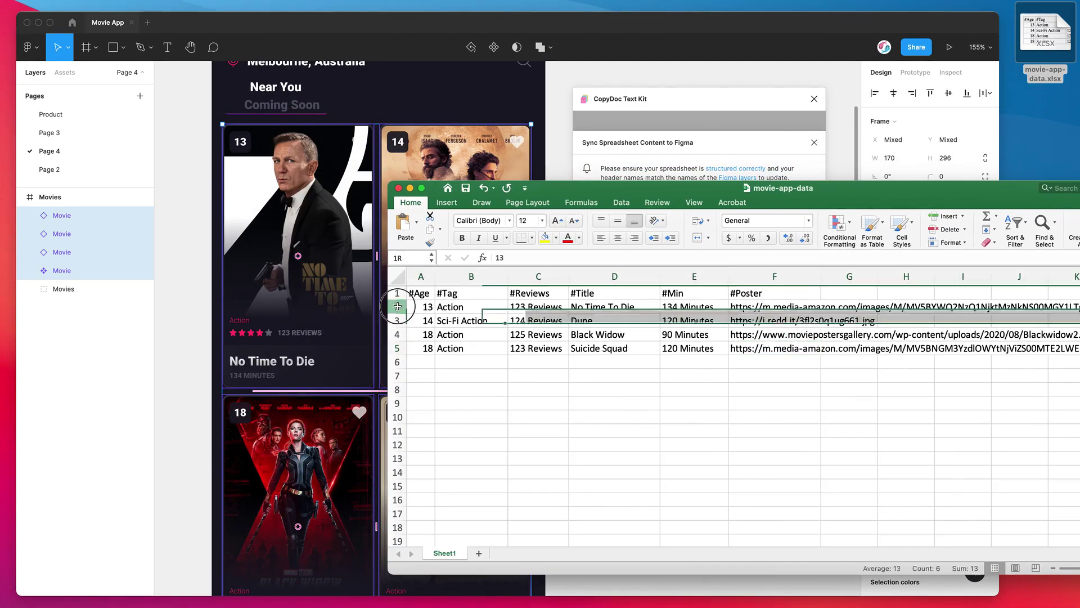
{"action": "left_click", "coordinate": [398, 319]}
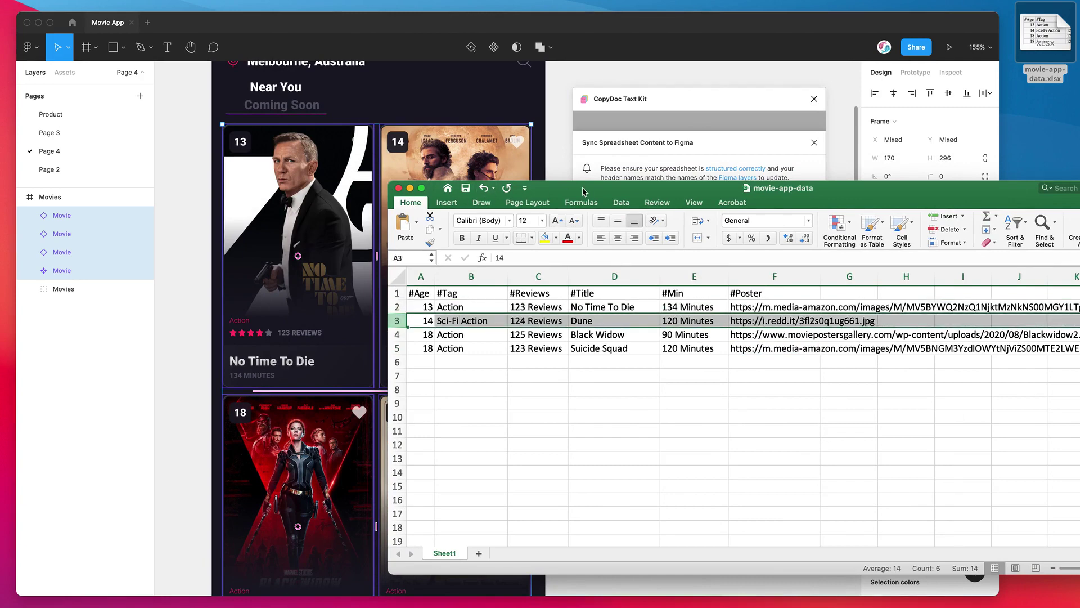
{"action": "left_click_drag", "start_coordinate": [583, 191], "coordinate": [595, 209]}
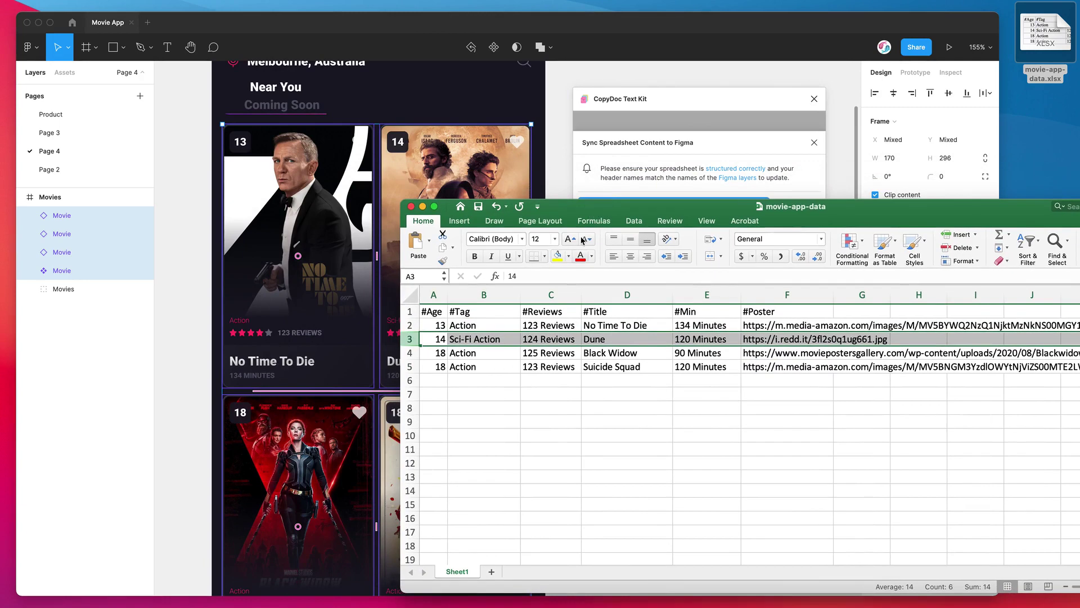
Step: Review the four movie rows and the #Tag, #Reviews and #Title column headers
{"action": "left_click", "coordinate": [412, 325]}
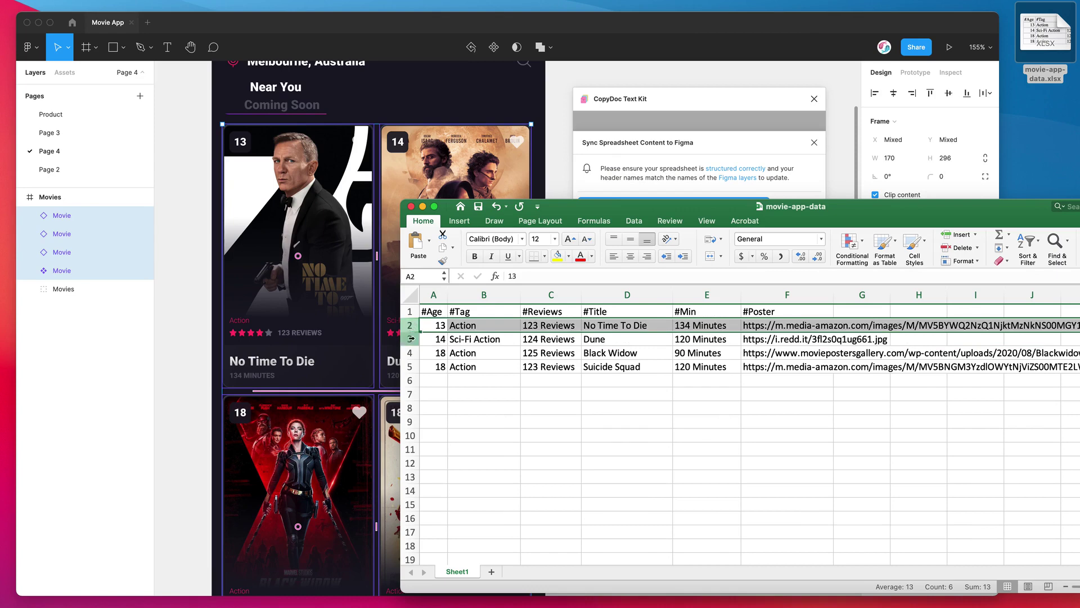
{"action": "left_click", "coordinate": [411, 339]}
{"action": "left_click", "coordinate": [411, 353]}
{"action": "left_click", "coordinate": [411, 366]}
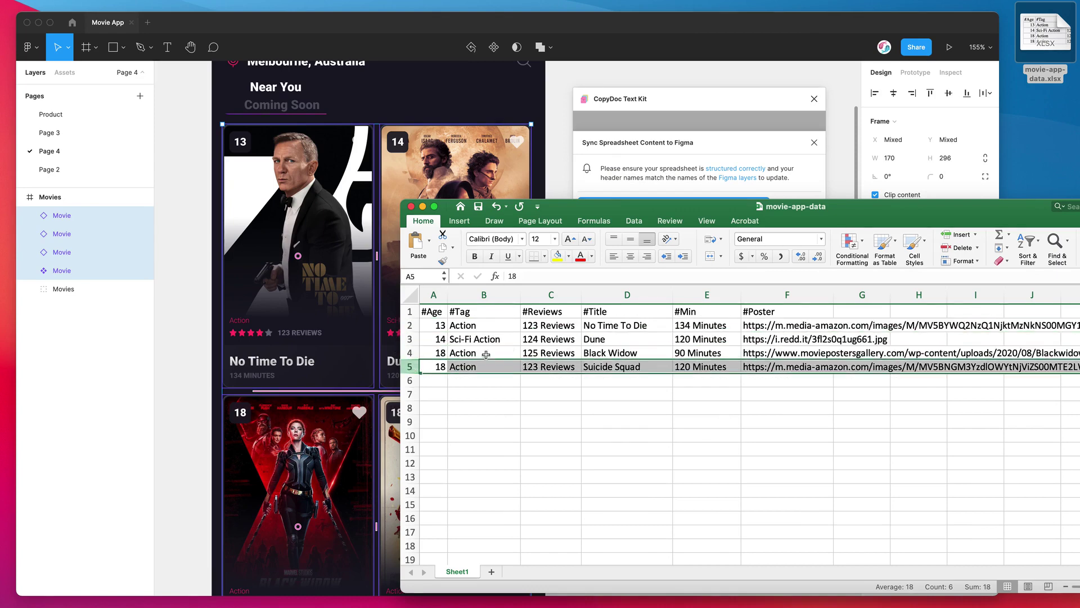
{"action": "left_click", "coordinate": [466, 325]}
{"action": "left_click", "coordinate": [456, 311]}
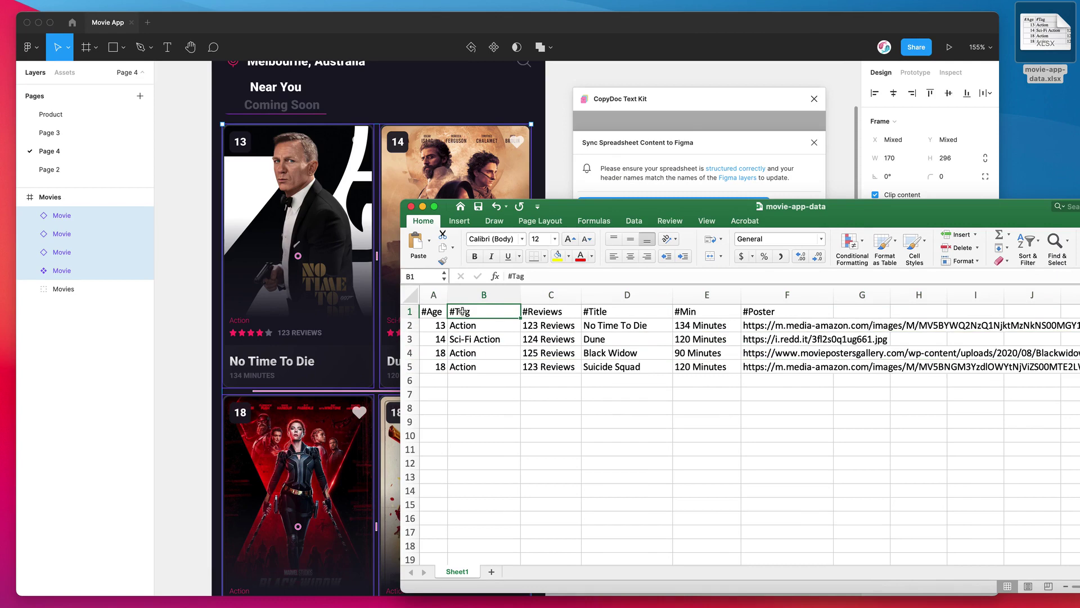
{"action": "left_click", "coordinate": [544, 312]}
{"action": "left_click", "coordinate": [594, 311]}
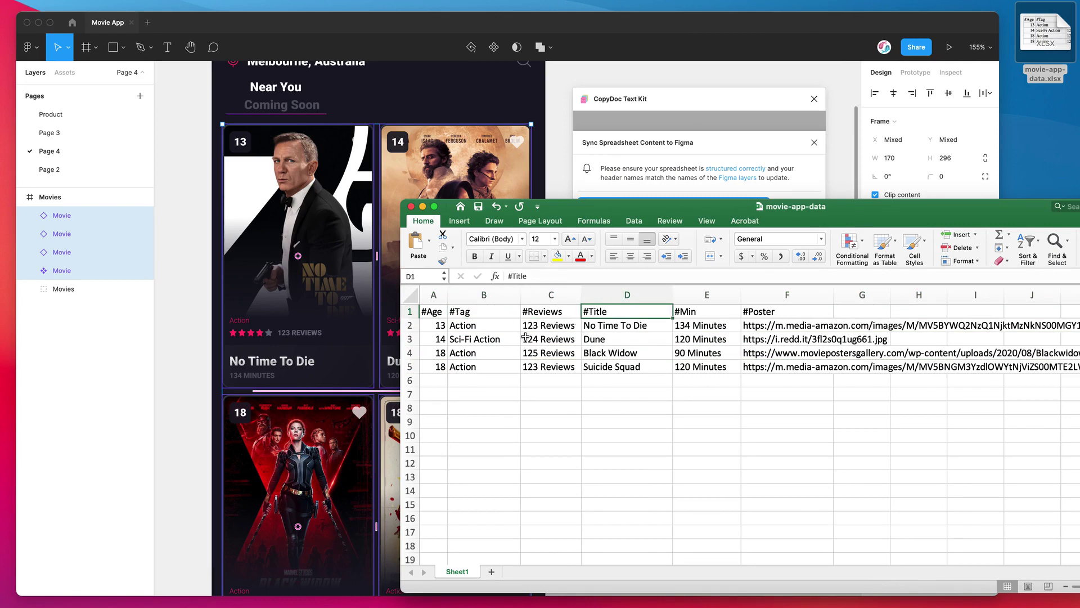
Step: Compare the titles and #Min column (134 Minutes) with the Black Widow card's #Min layer
{"action": "left_click_drag", "start_coordinate": [575, 213], "coordinate": [693, 215]}
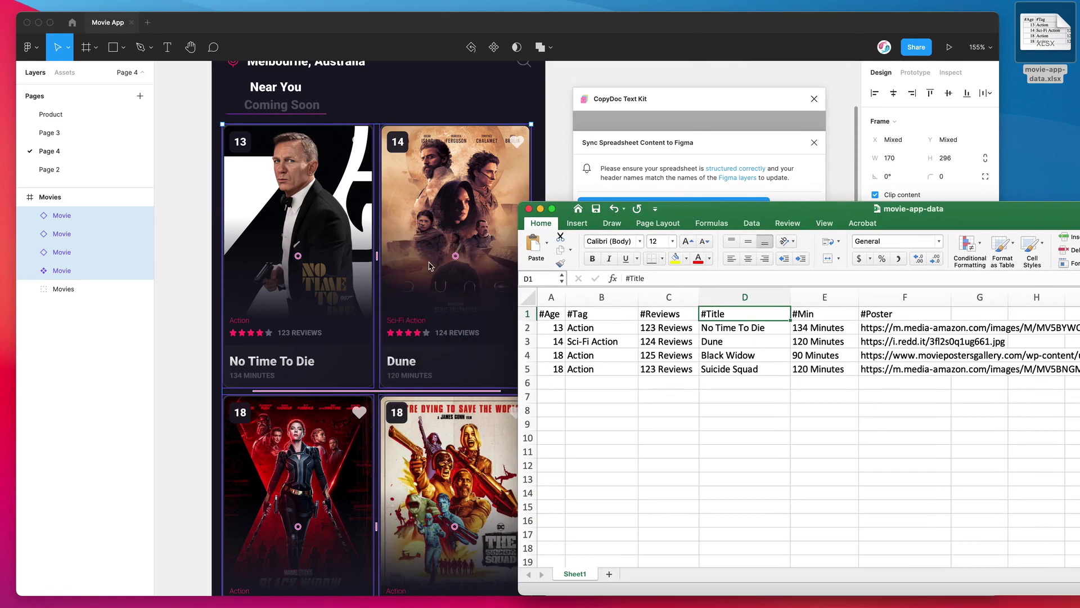
{"action": "scroll", "coordinate": [366, 284], "scroll_direction": "right", "scroll_amount": 2}
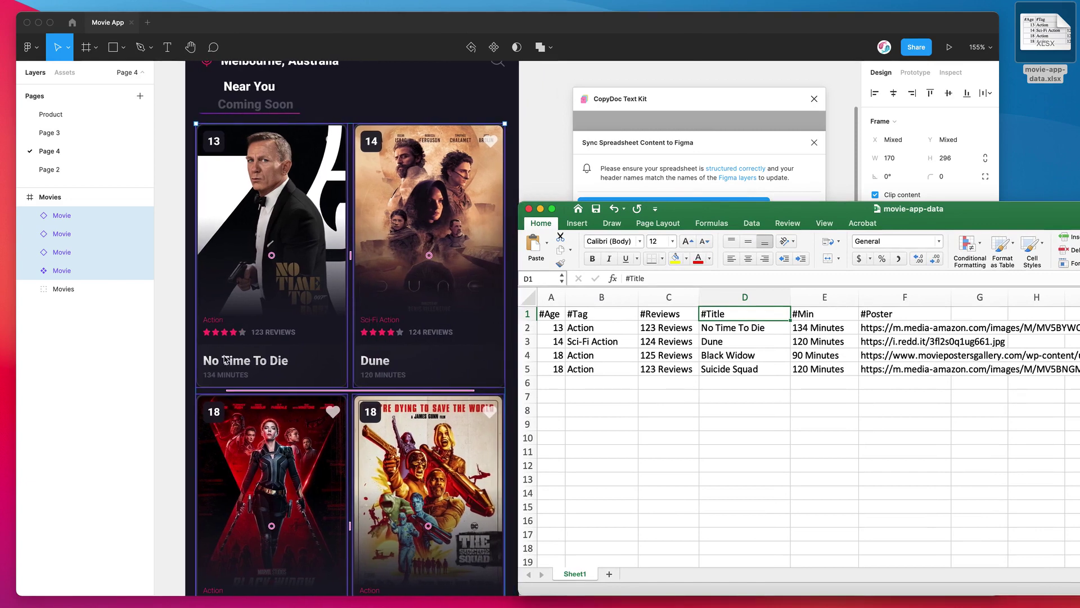
{"action": "scroll", "coordinate": [343, 364], "scroll_direction": "down", "scroll_amount": 3}
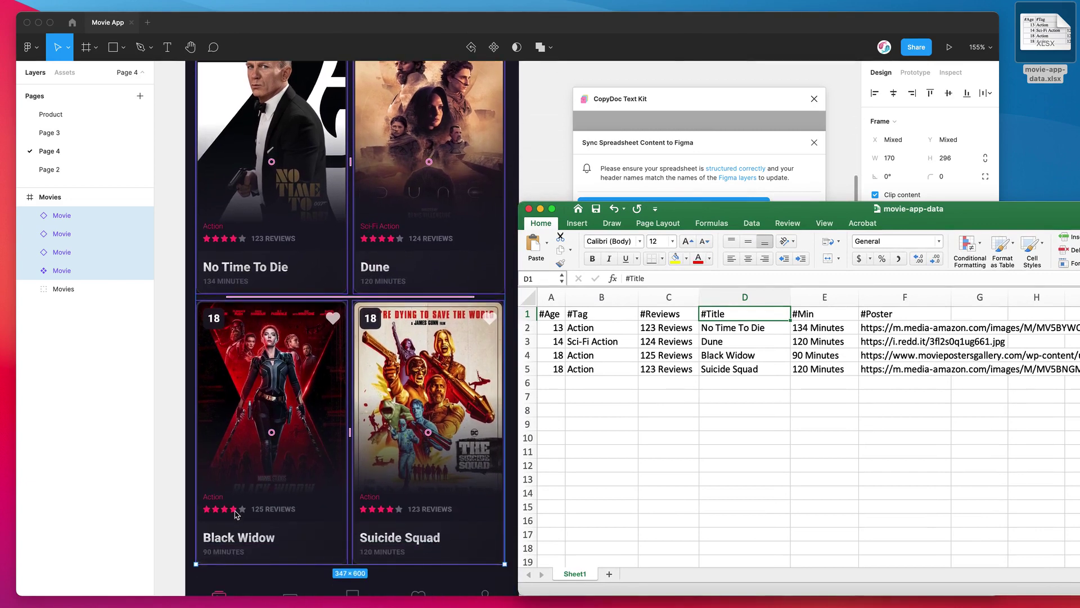
{"action": "left_click", "coordinate": [741, 328]}
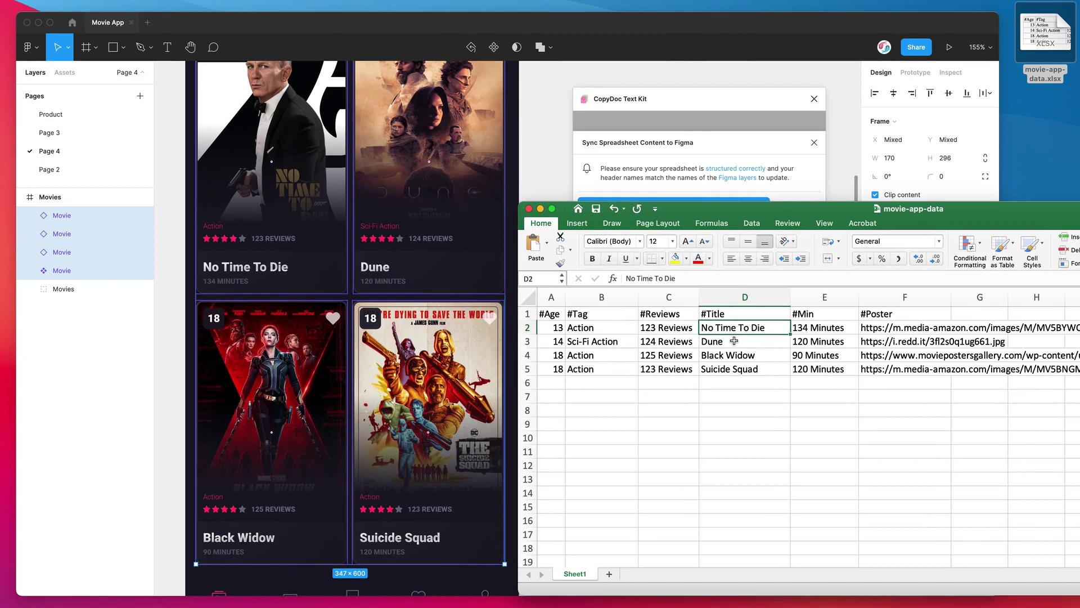
{"action": "left_click", "coordinate": [729, 341]}
{"action": "left_click", "coordinate": [724, 358]}
{"action": "left_click", "coordinate": [725, 368]}
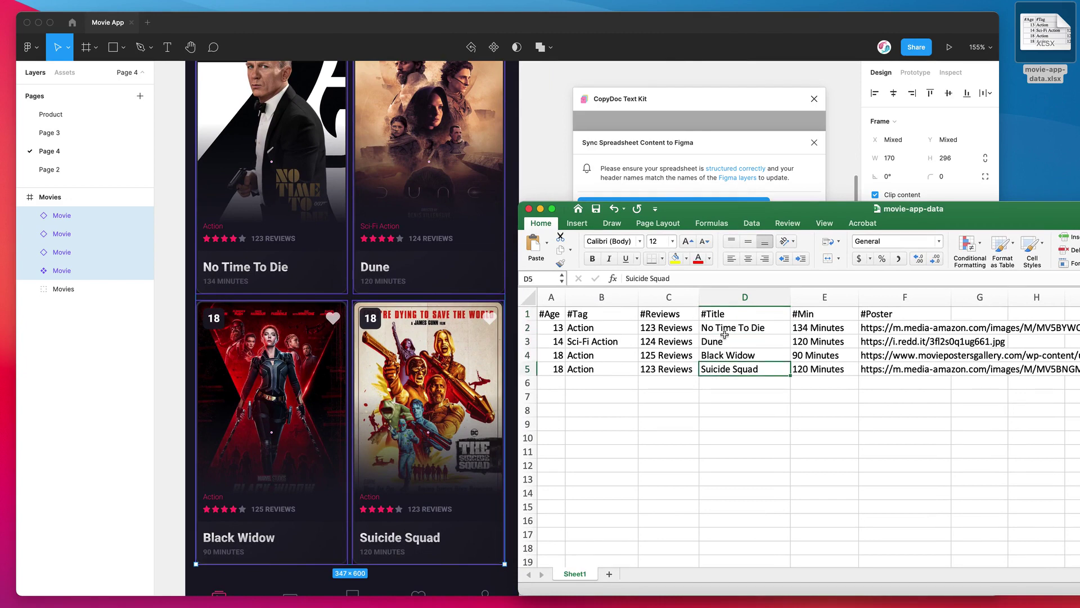
{"action": "left_click", "coordinate": [817, 329]}
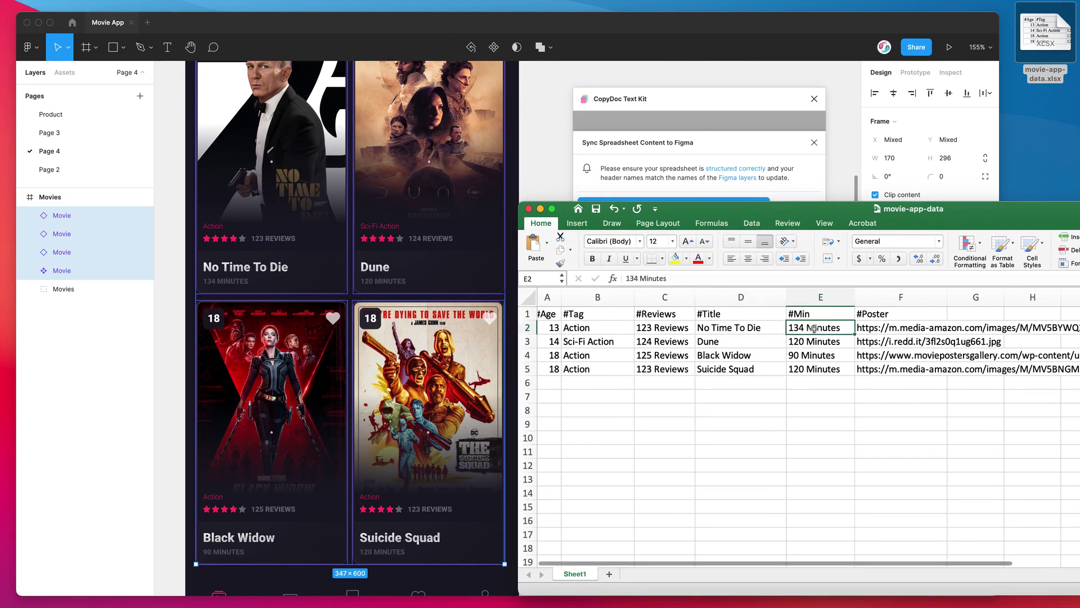
{"action": "left_click", "coordinate": [798, 313]}
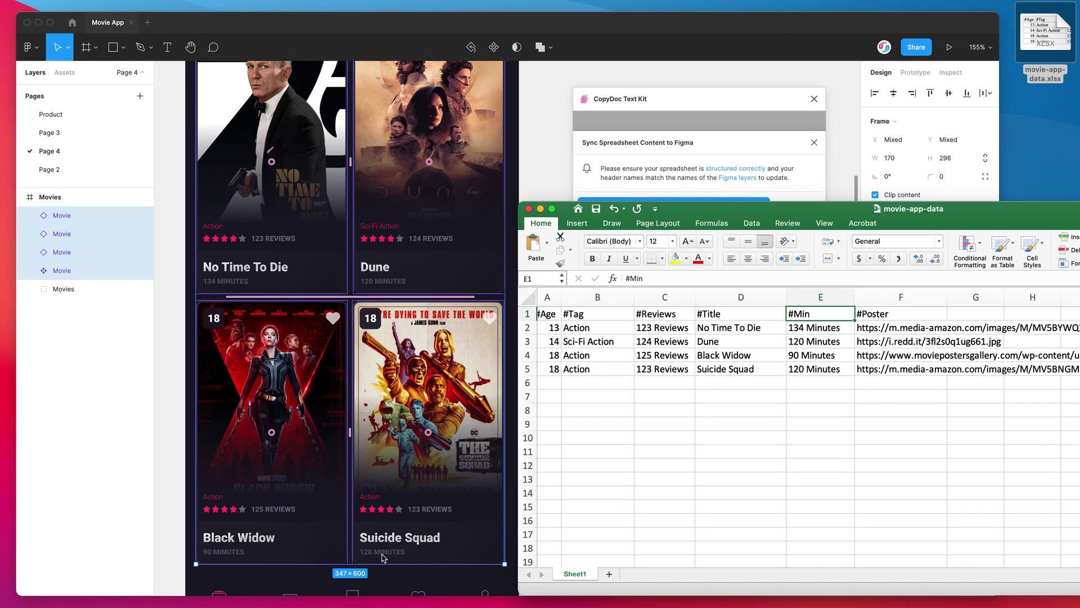
{"action": "left_click", "coordinate": [218, 557]}
{"action": "left_click", "coordinate": [225, 555], "text": "super"}
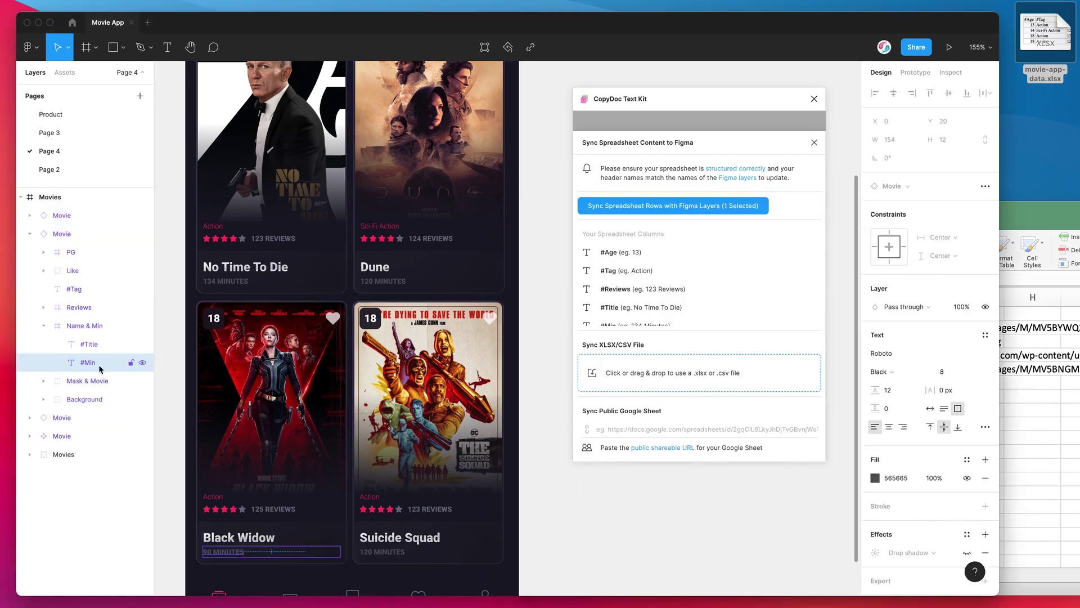
Step: Select the Dune card's Name & Min group with the spreadsheet placed alongside
{"action": "left_click", "coordinate": [434, 512]}
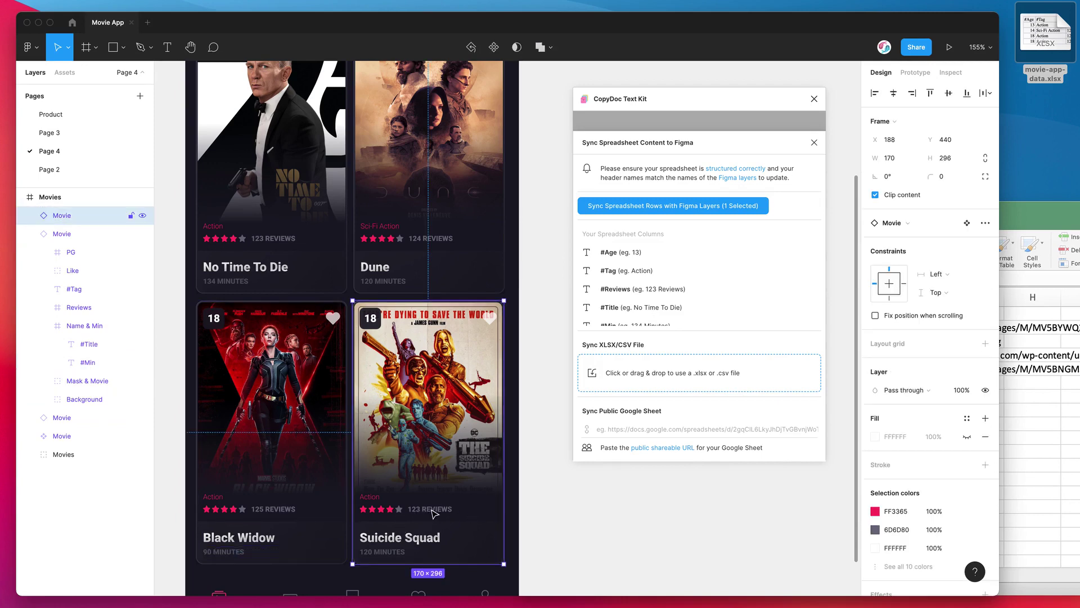
{"action": "scroll", "coordinate": [421, 419], "scroll_direction": "up", "scroll_amount": 3}
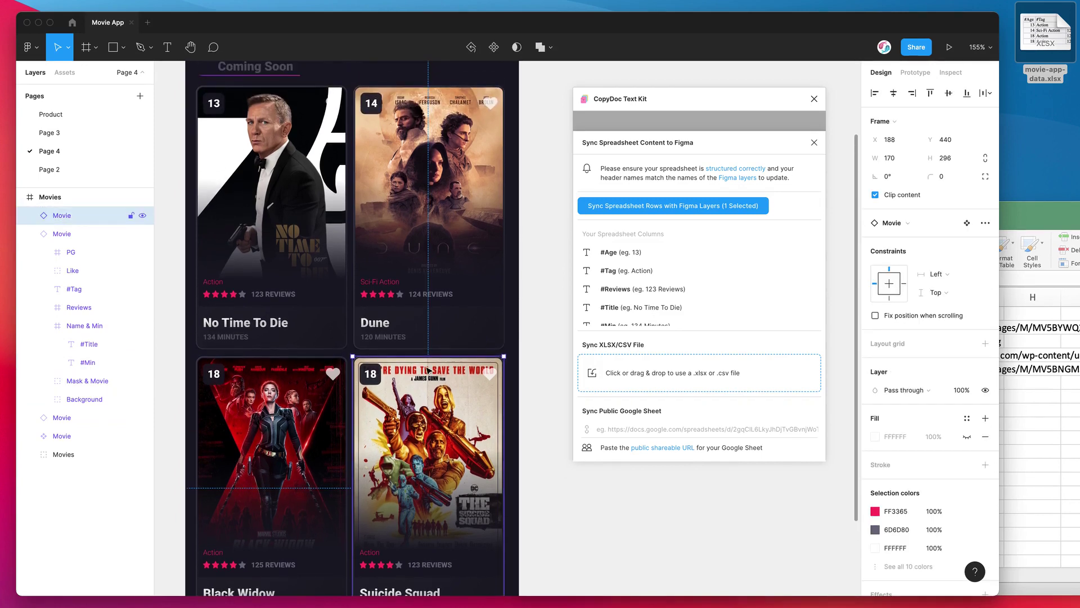
{"action": "scroll", "coordinate": [428, 370], "scroll_direction": "up", "scroll_amount": 5}
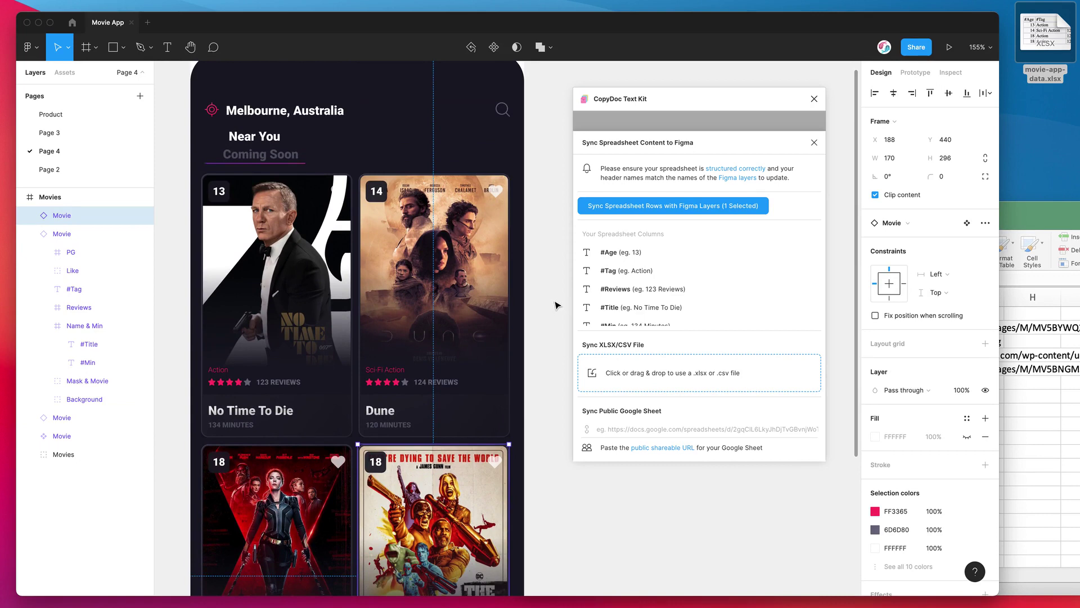
{"action": "left_click", "coordinate": [1026, 216]}
{"action": "left_click_drag", "start_coordinate": [1026, 216], "coordinate": [985, 245]}
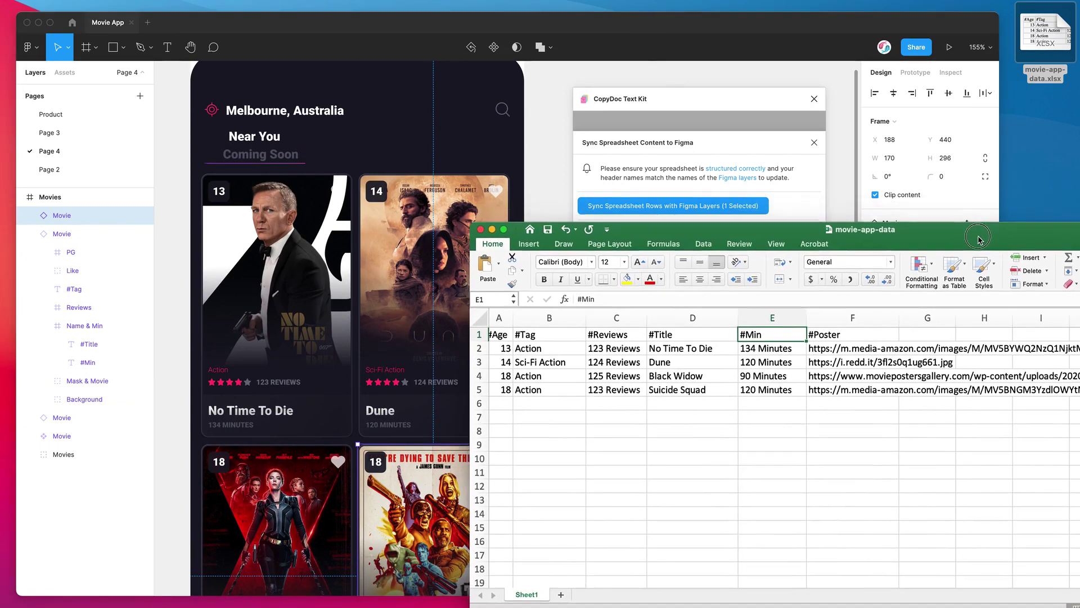
{"action": "left_click", "coordinate": [387, 416]}
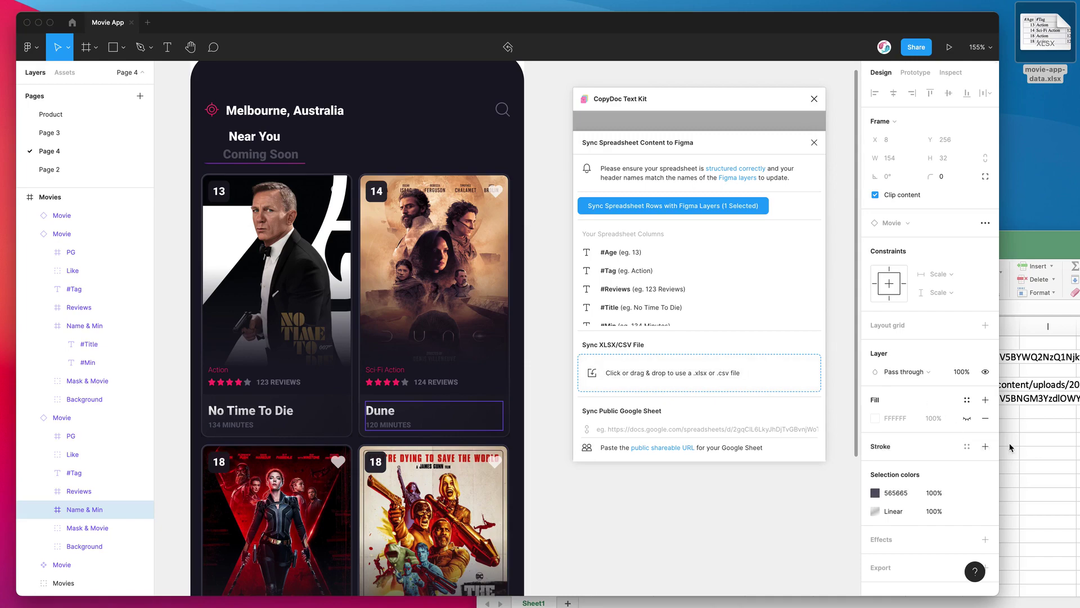
Step: Reposition the spreadsheet window, then minimize Excel so only the design shows
{"action": "left_click", "coordinate": [1041, 240]}
{"action": "left_click_drag", "start_coordinate": [871, 243], "coordinate": [699, 198]}
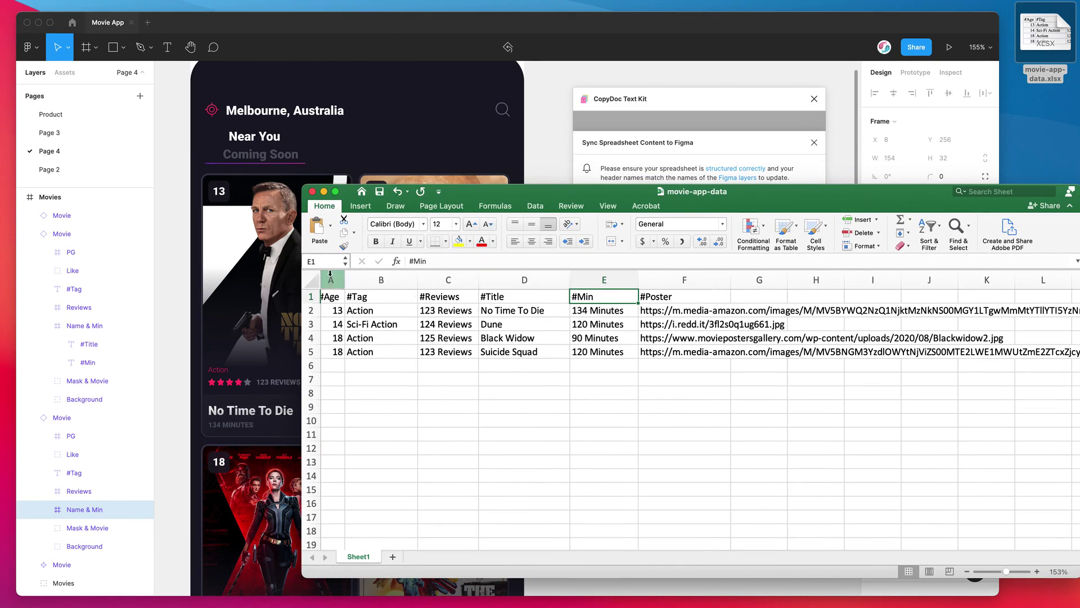
{"action": "left_click_drag", "start_coordinate": [489, 192], "coordinate": [467, 198]}
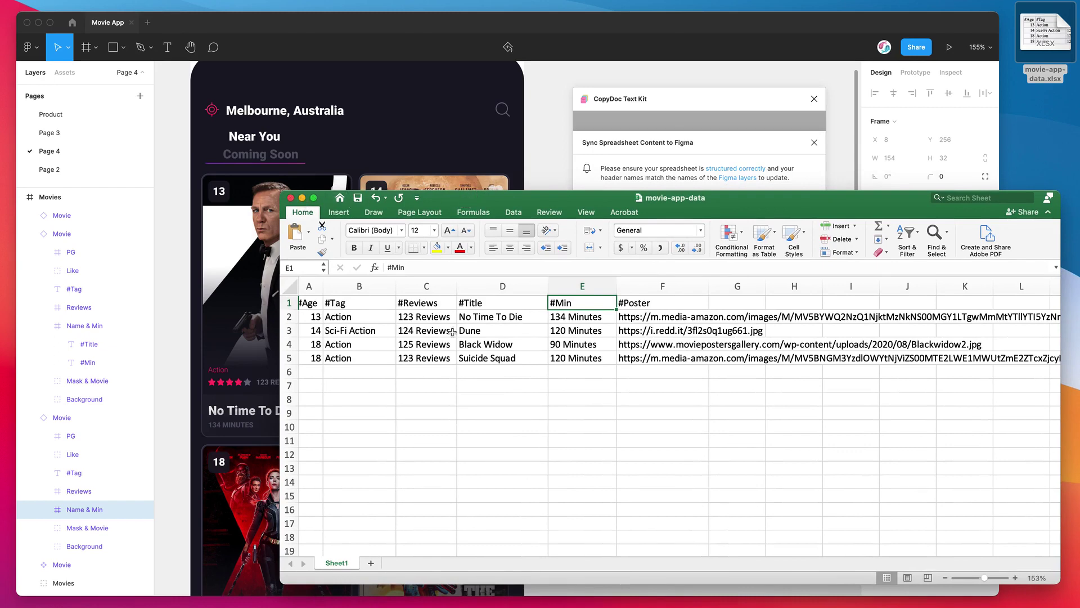
{"action": "left_click", "coordinate": [302, 199]}
Step: Zoom out to show the whole Movies frame and shift the CopyDoc panel slightly left
{"action": "scroll", "coordinate": [534, 342], "scroll_direction": "down", "scroll_amount": 1}
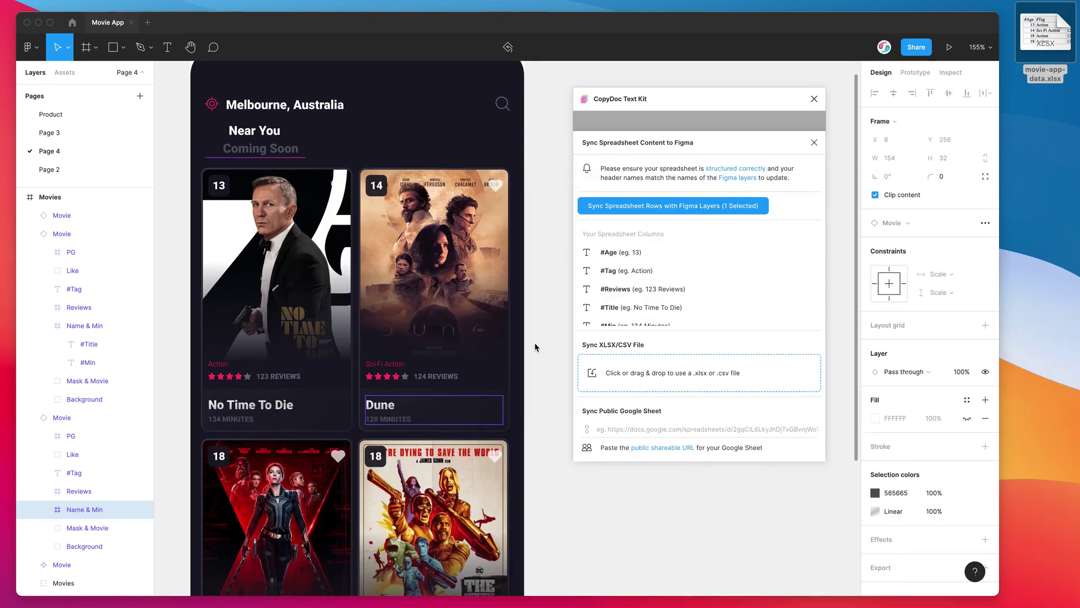
{"action": "scroll", "coordinate": [532, 347], "scroll_direction": "down", "scroll_amount": 5}
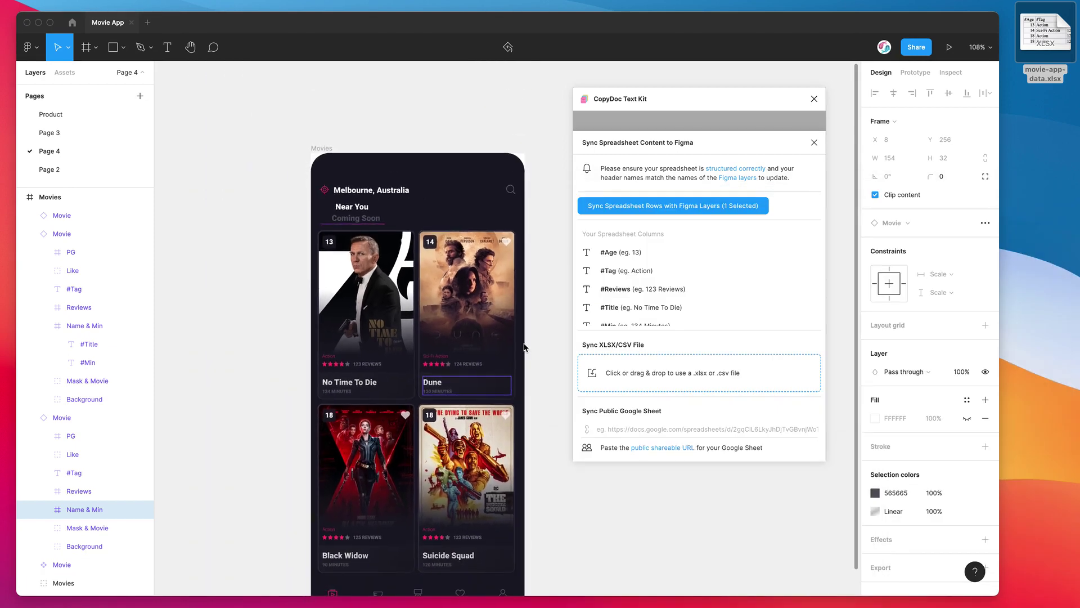
{"action": "scroll", "coordinate": [522, 343], "scroll_direction": "down", "scroll_amount": 5}
{"action": "scroll", "coordinate": [522, 342], "scroll_direction": "right", "scroll_amount": 6}
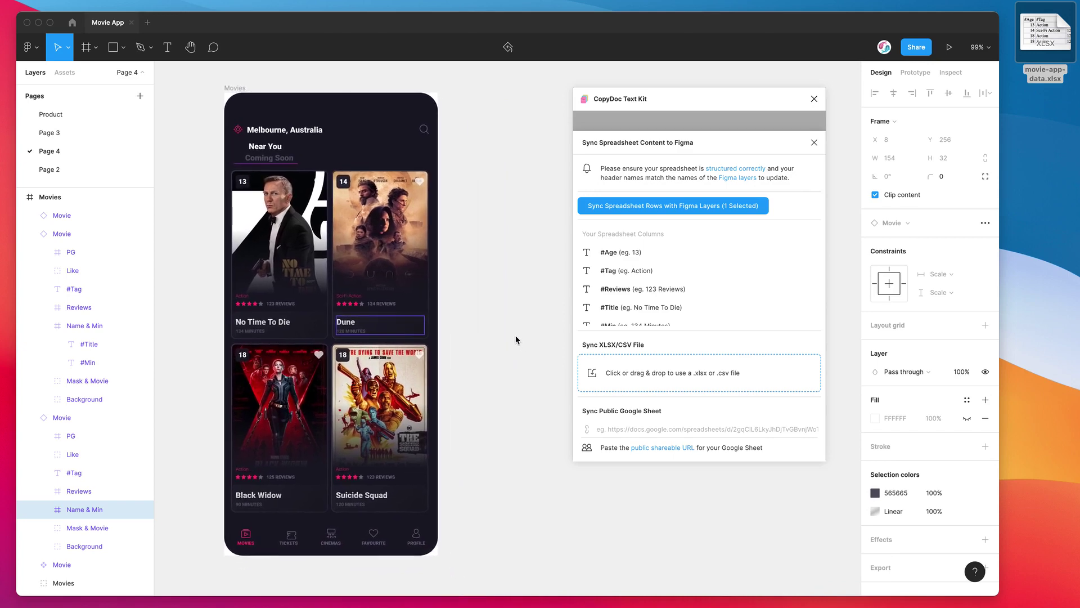
{"action": "scroll", "coordinate": [489, 319], "scroll_direction": "up", "scroll_amount": 1}
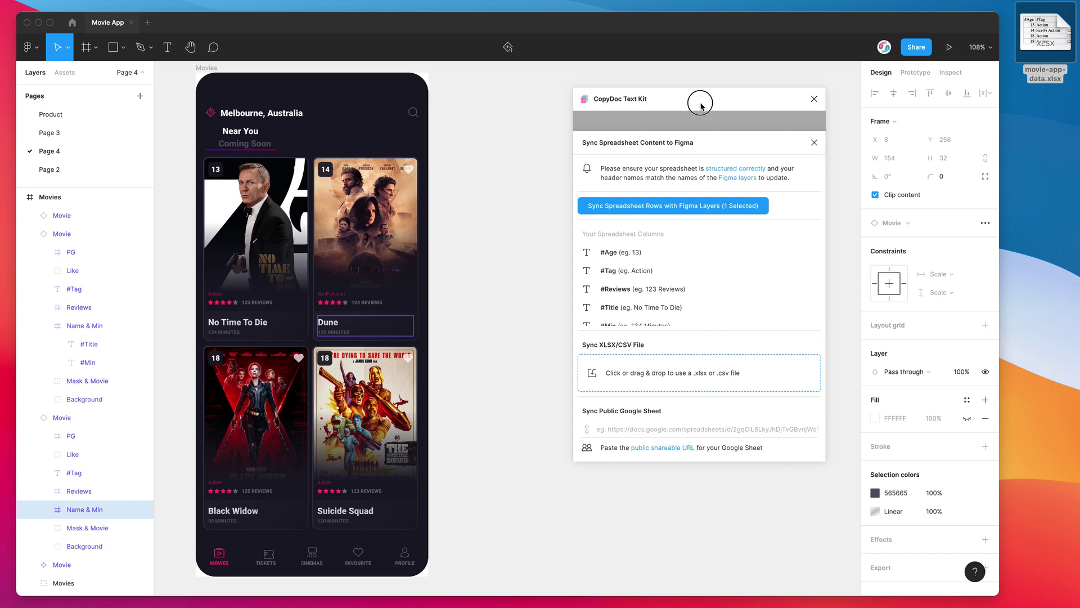
{"action": "left_click_drag", "start_coordinate": [698, 102], "coordinate": [685, 111]}
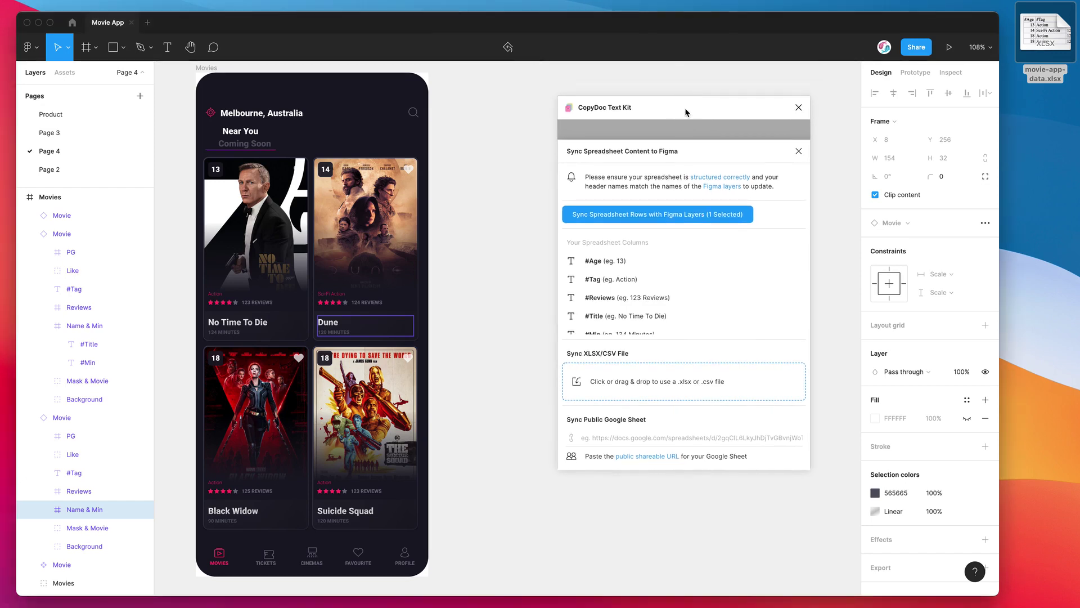